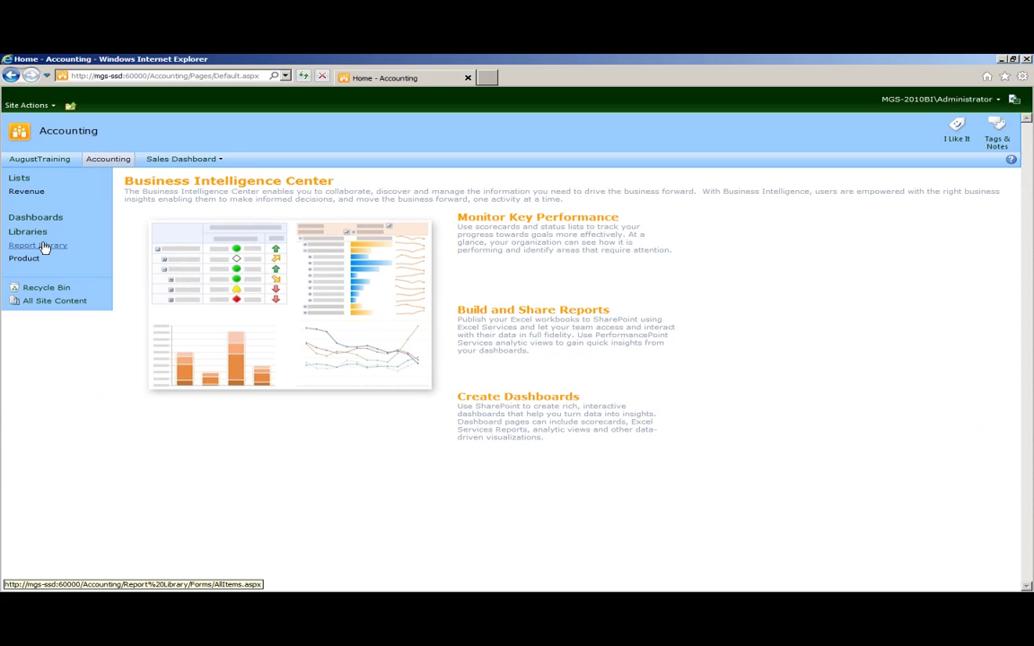
Create a new Report Builder report from the Accounting site's Report Library and maximize the report designer window.
click(44, 247)
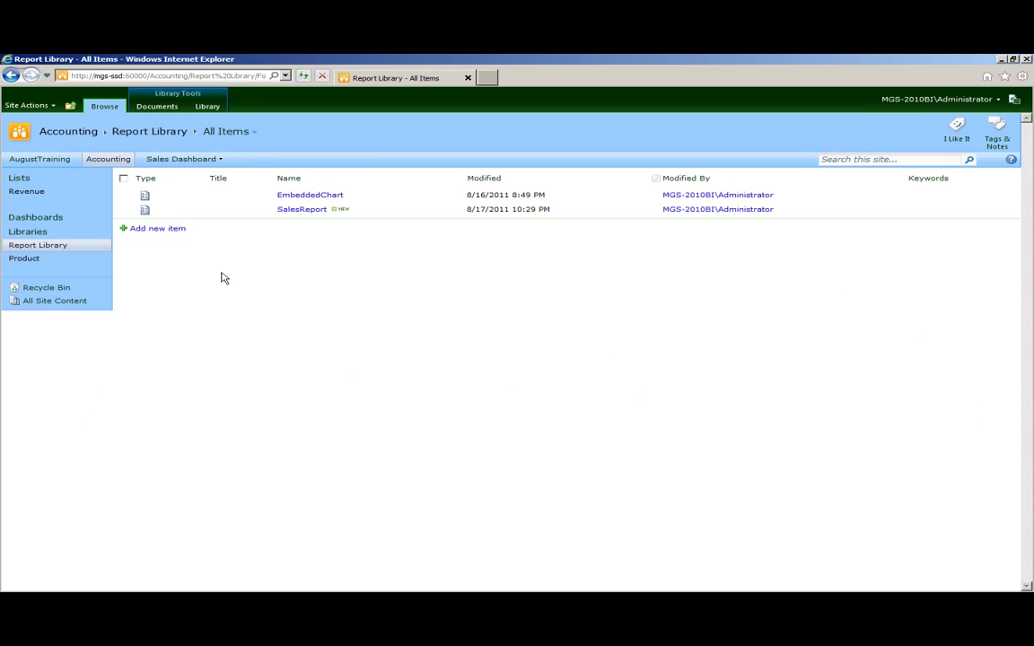
click(169, 108)
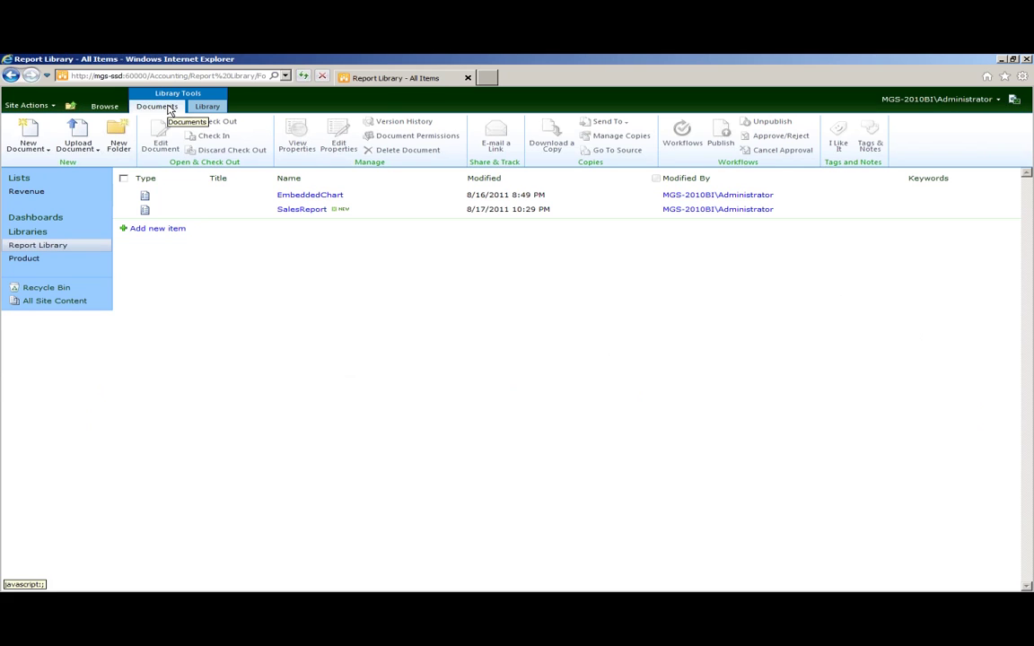
click(28, 141)
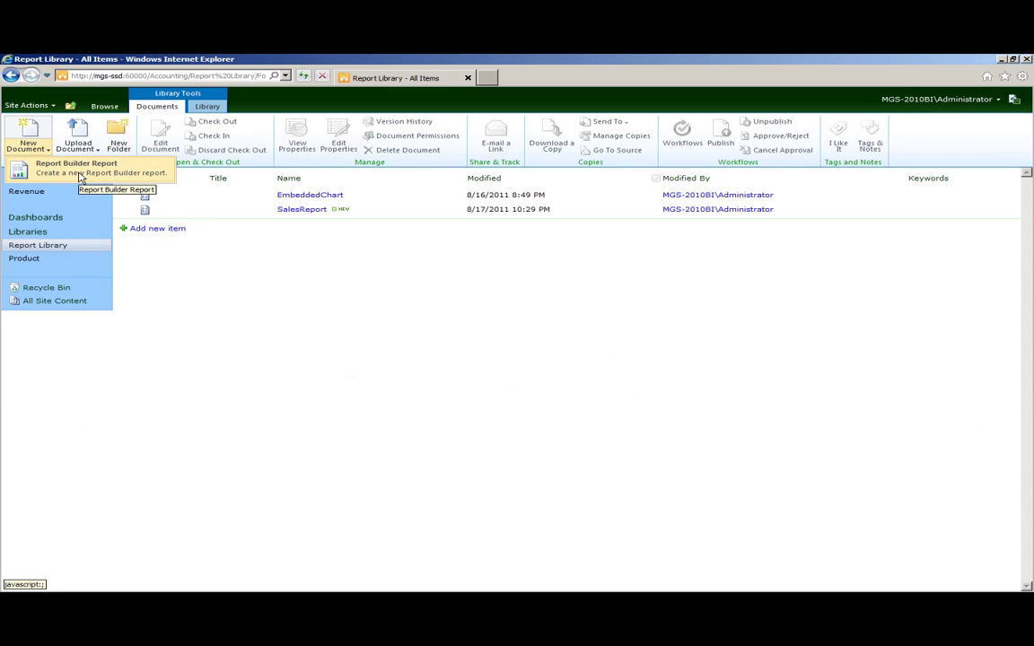
click(81, 171)
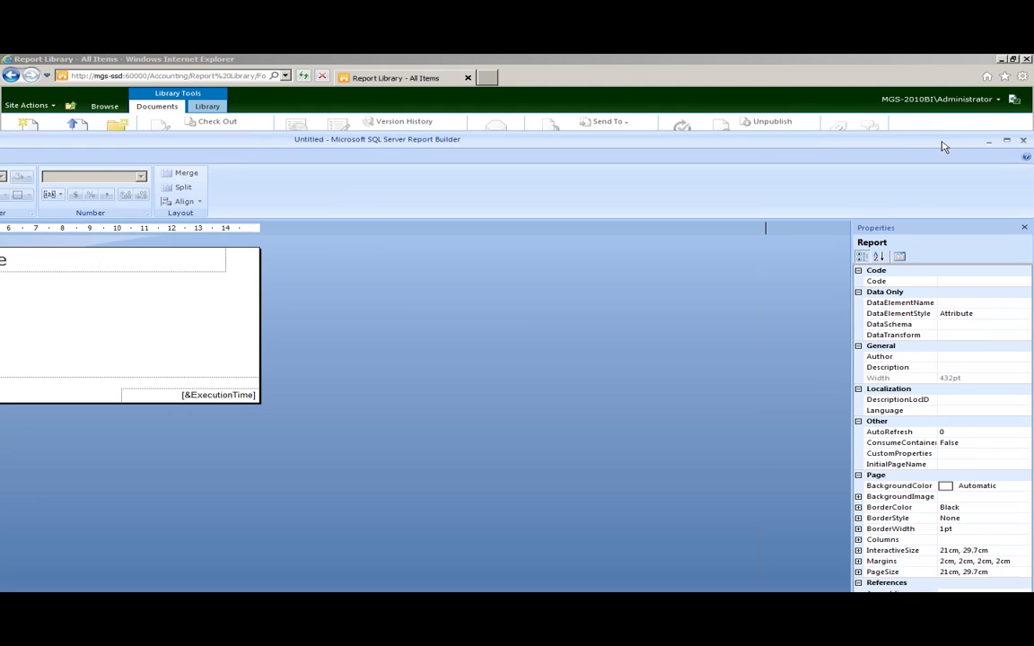
click(978, 141)
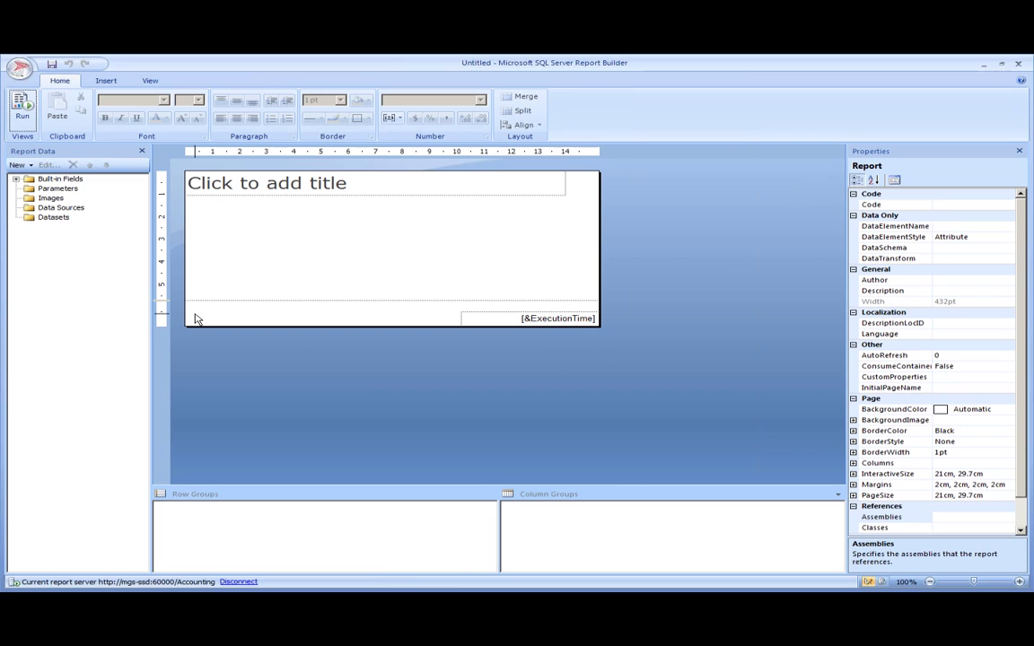
Add a data source to the report that uses an embedded connection of type Microsoft SQL Server Analysis Services.
click(63, 207)
right_click(65, 208)
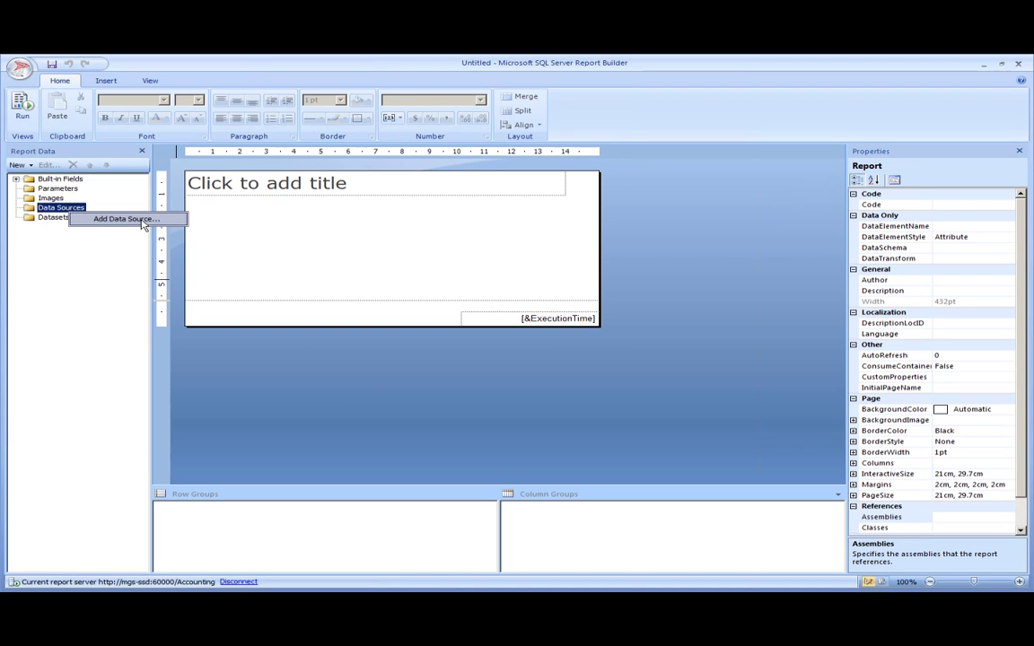
click(118, 220)
click(429, 282)
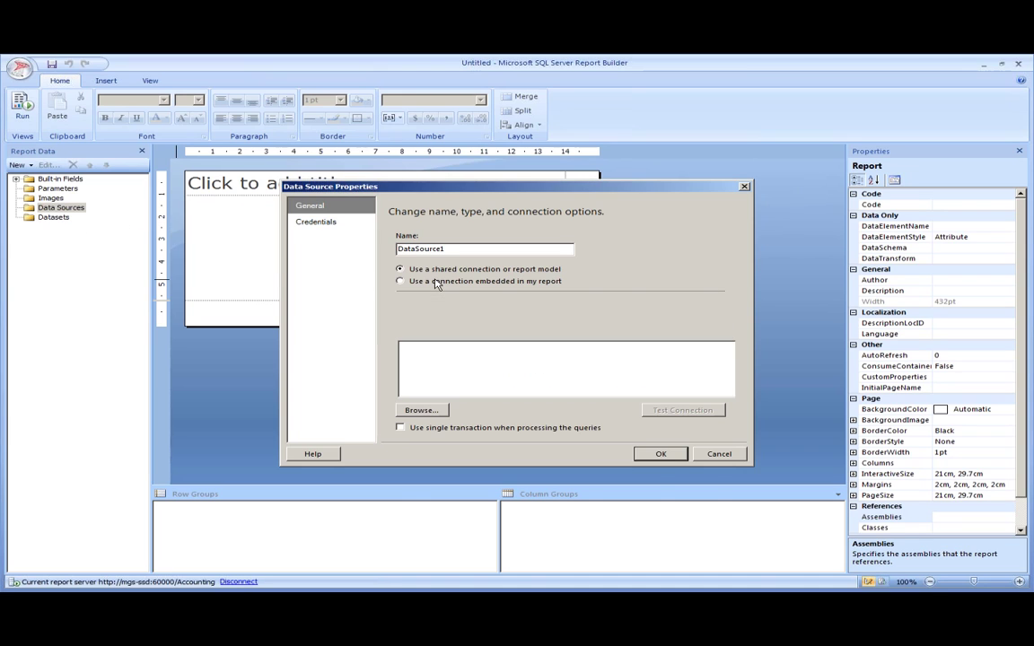
click(479, 319)
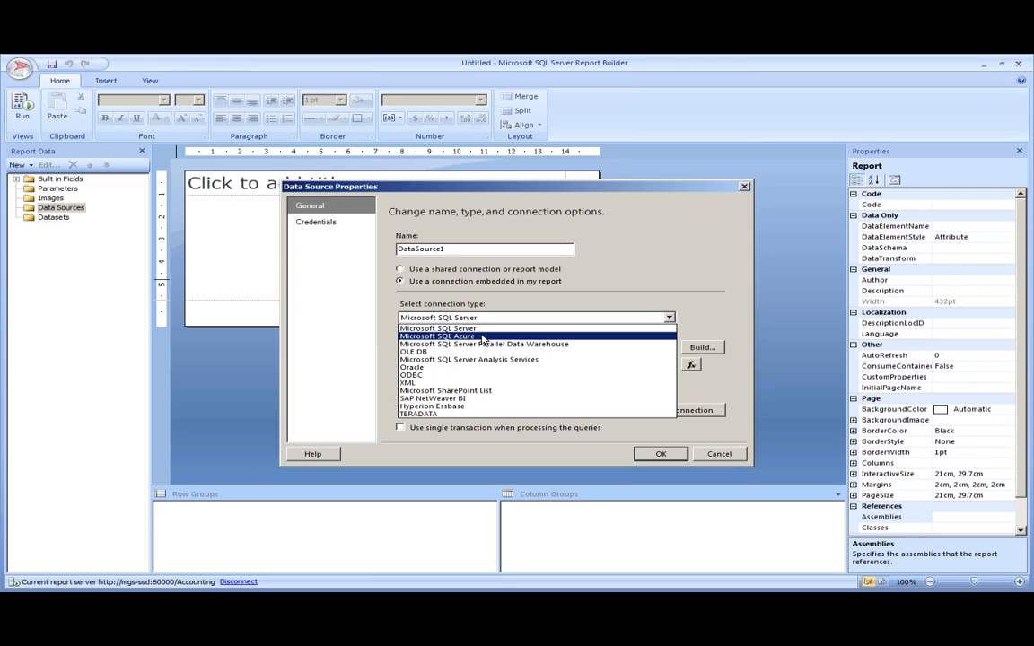
click(529, 359)
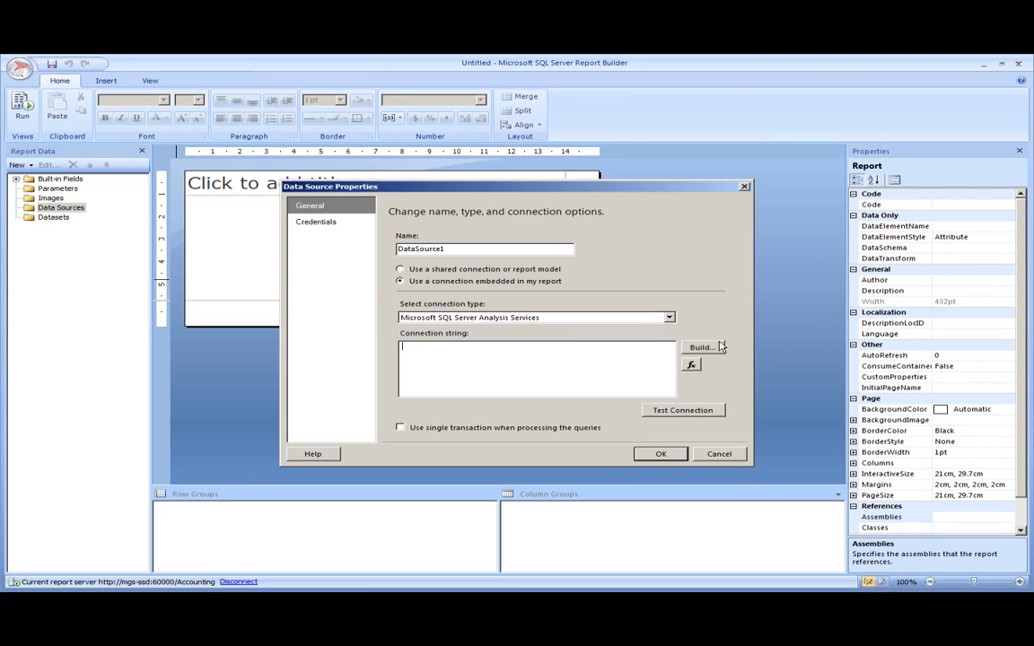
Build the connection string with server localhost\sql2k8r2 and database Adventure Works DW 2008R2.
click(687, 350)
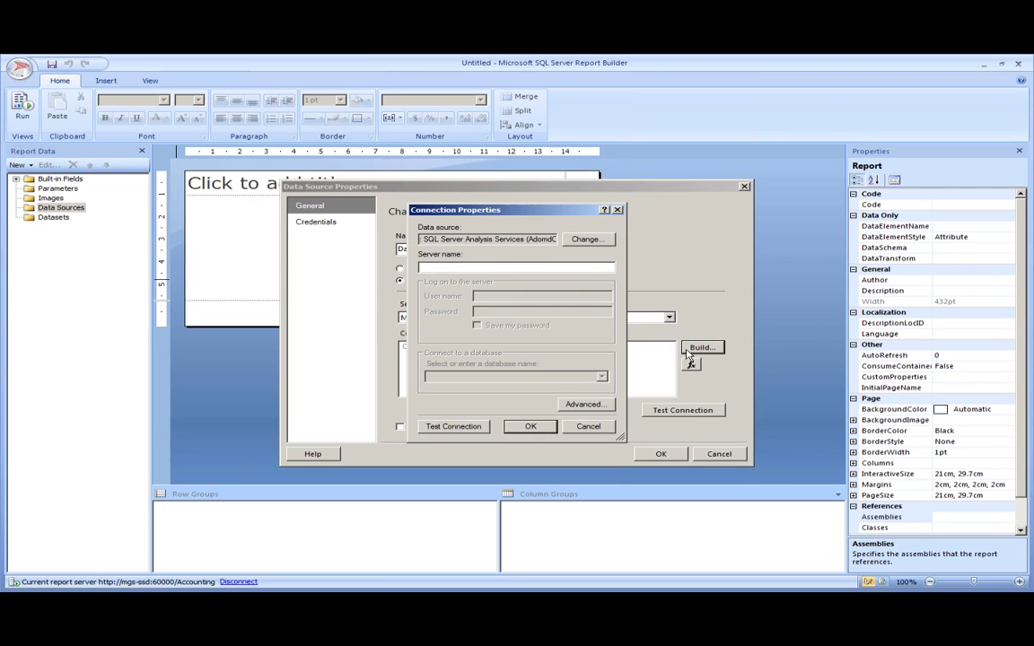
text(localhost\sq)
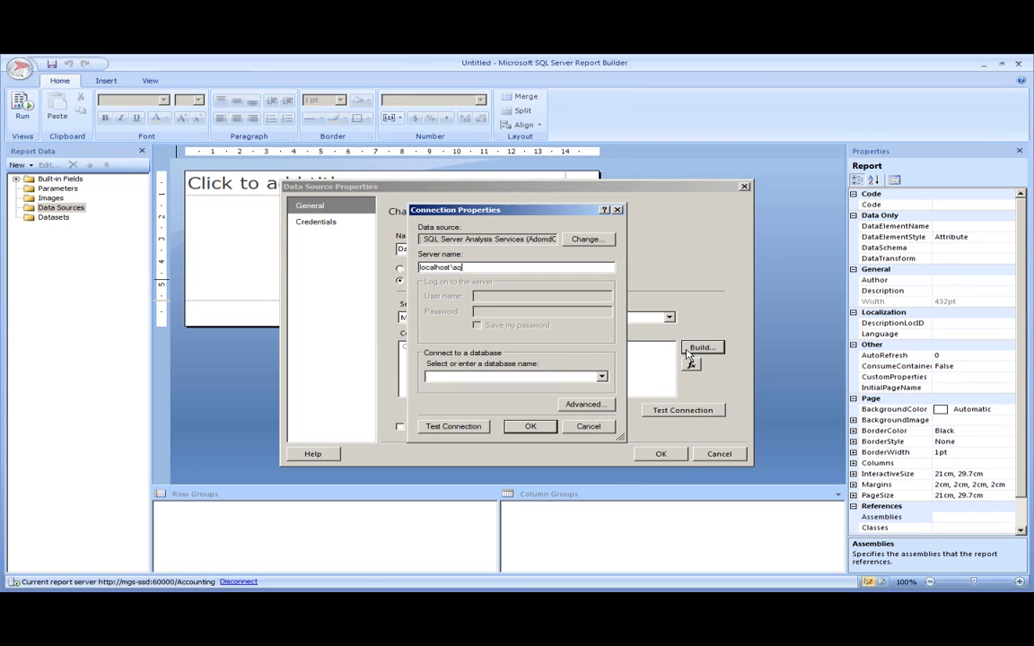
text(l2k8r2)
click(600, 376)
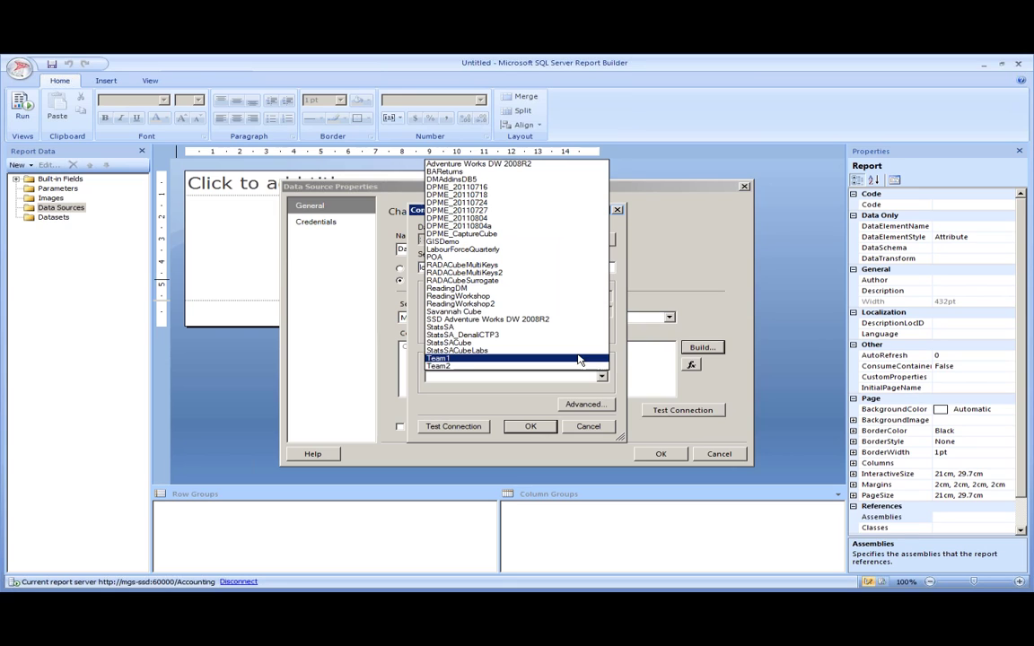
click(539, 165)
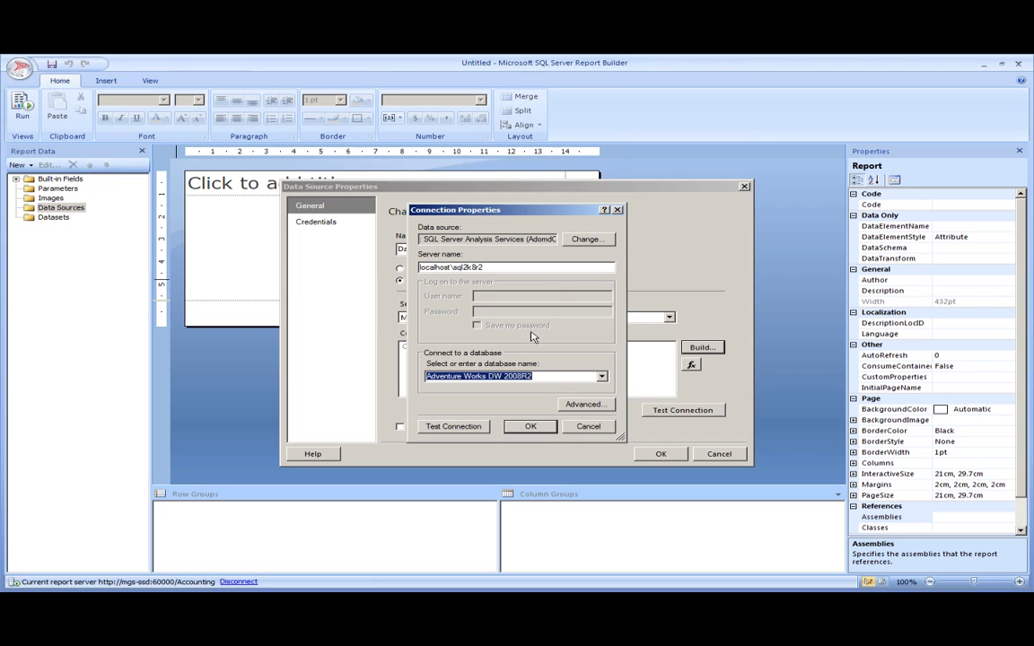
Set Persist Security Info to True in the connection's advanced properties.
click(578, 405)
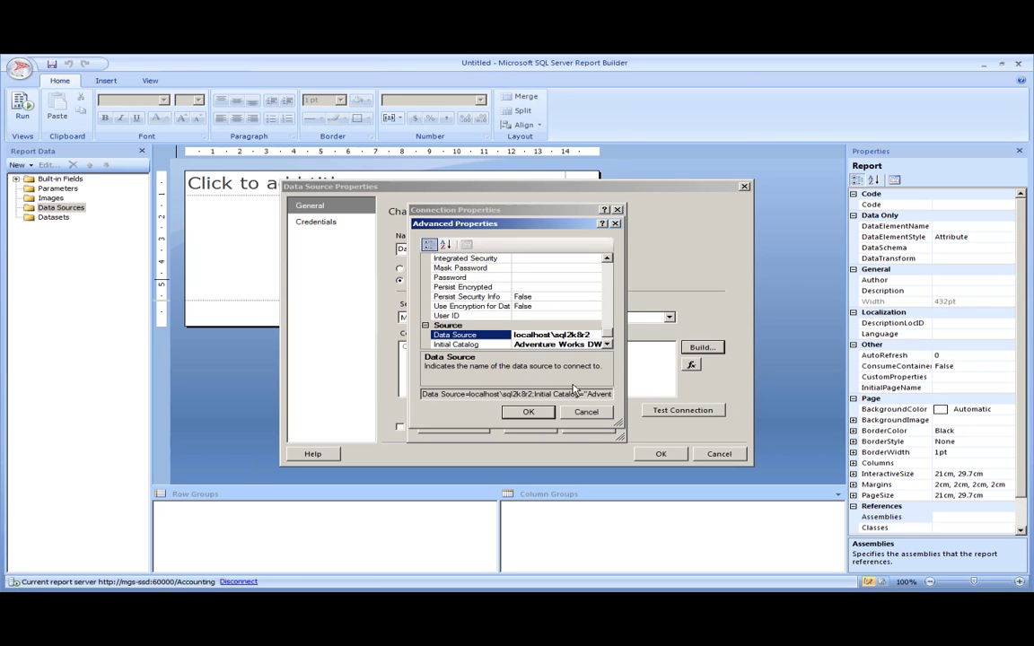
drag(427, 395, 600, 398)
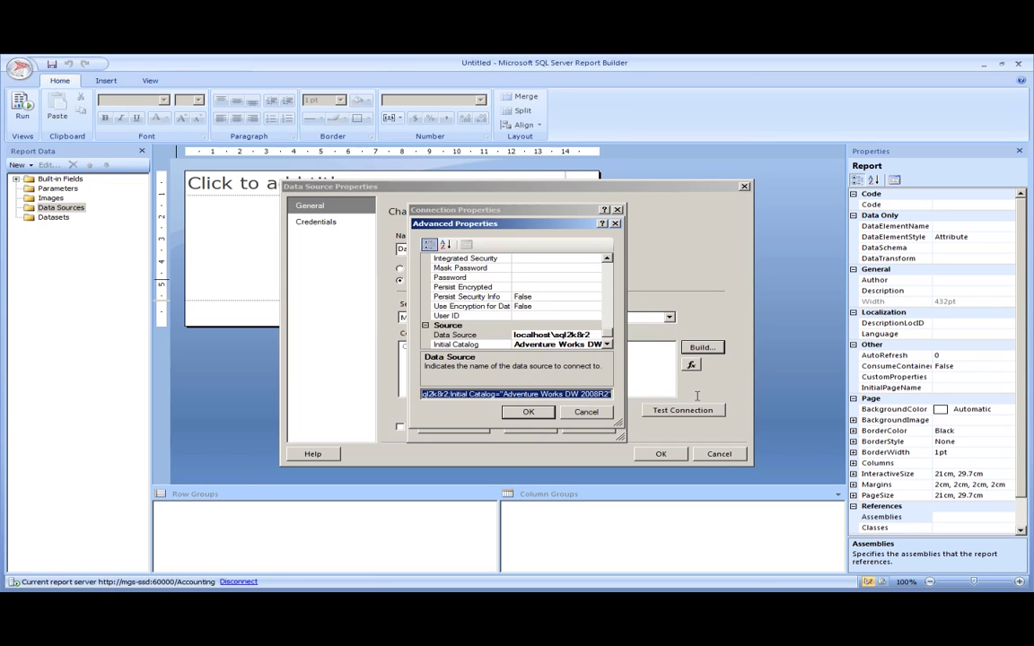
click(599, 398)
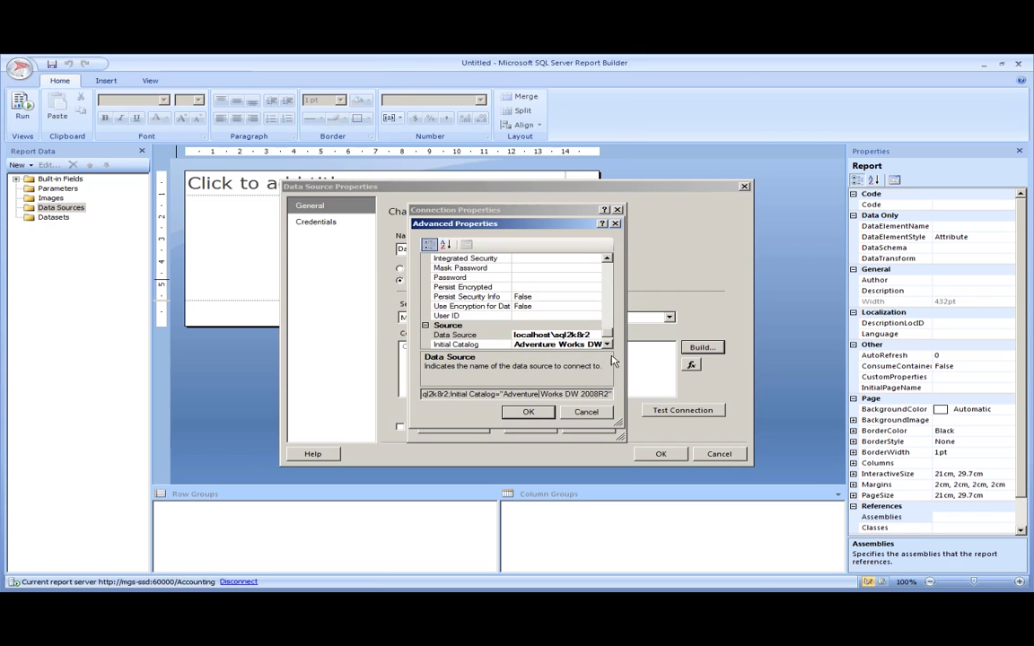
scroll(546, 312, down, 2)
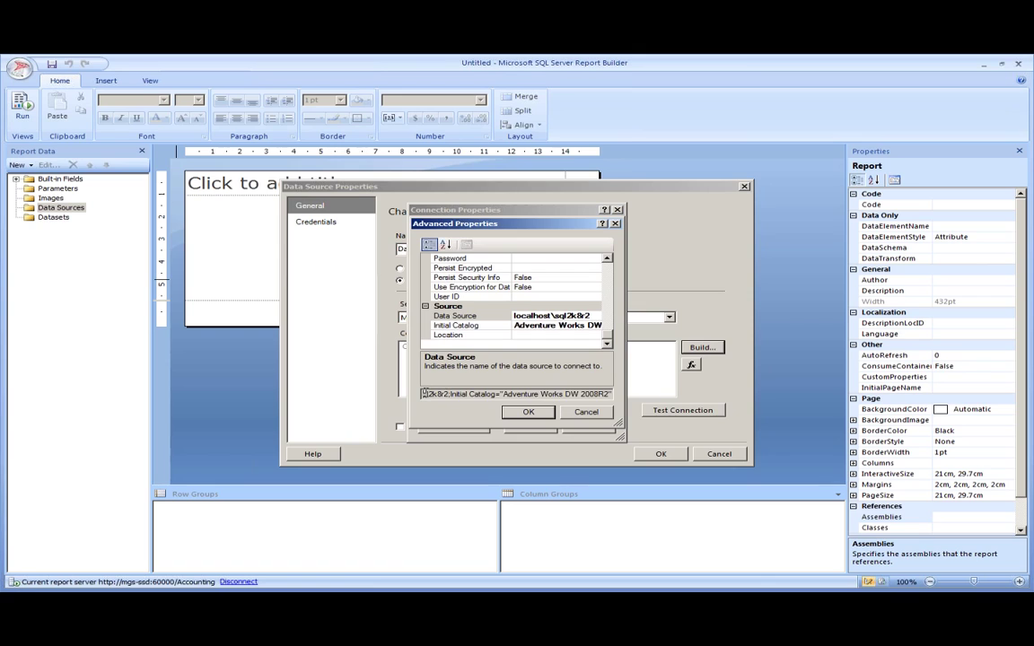
double_click(493, 277)
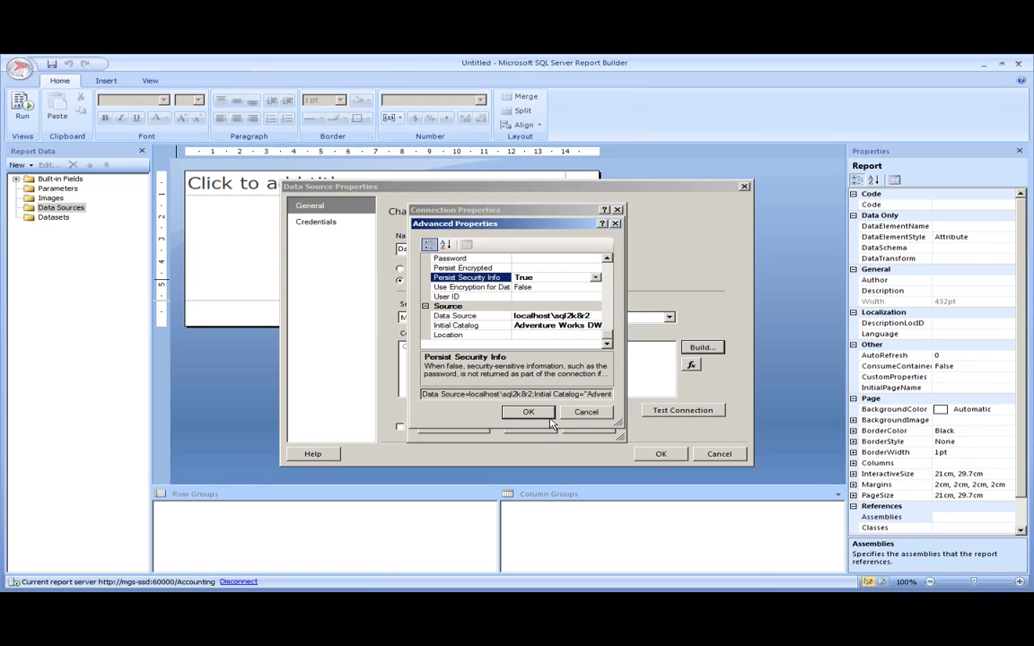
Copy the full connection string from the advanced properties and accept the connection settings.
drag(421, 394, 628, 392)
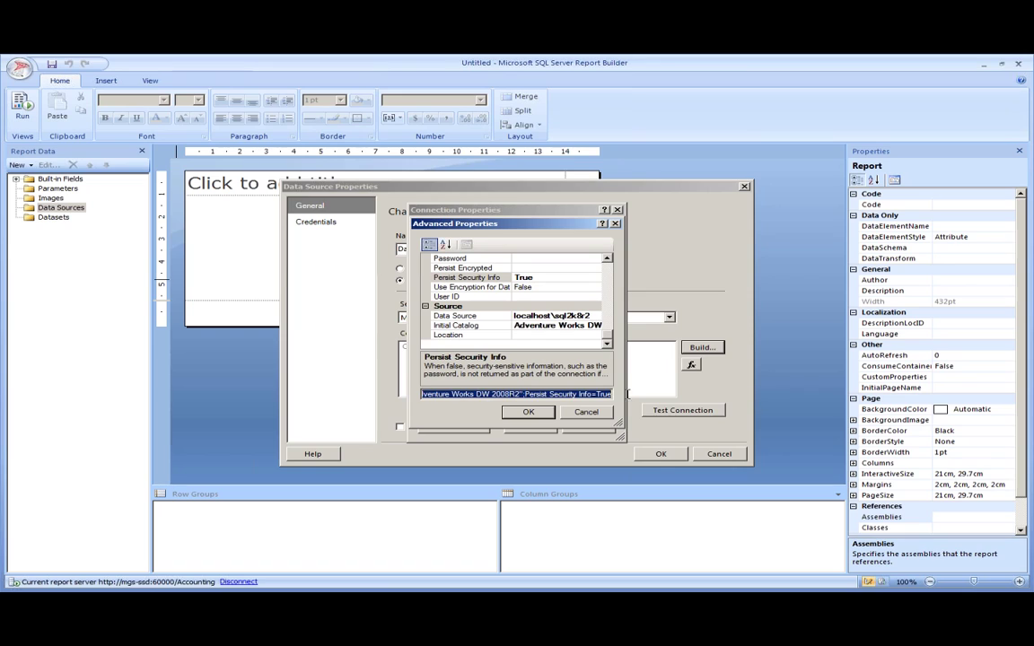
right_click(577, 395)
click(616, 429)
click(527, 411)
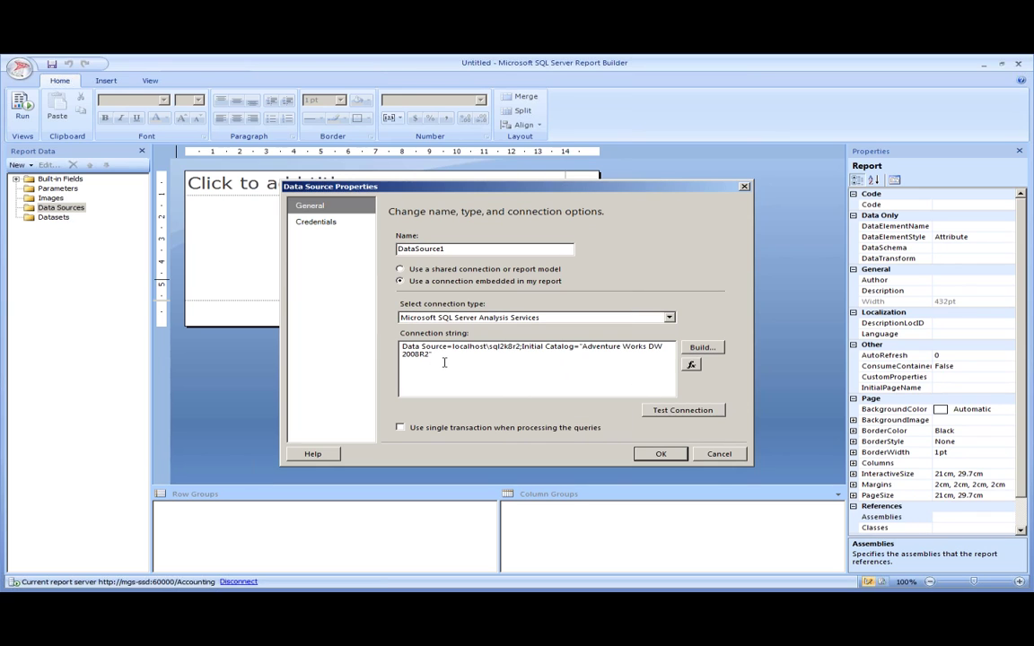
Test the embedded data source's connection with its generated connection string.
double_click(443, 362)
click(472, 367)
click(674, 409)
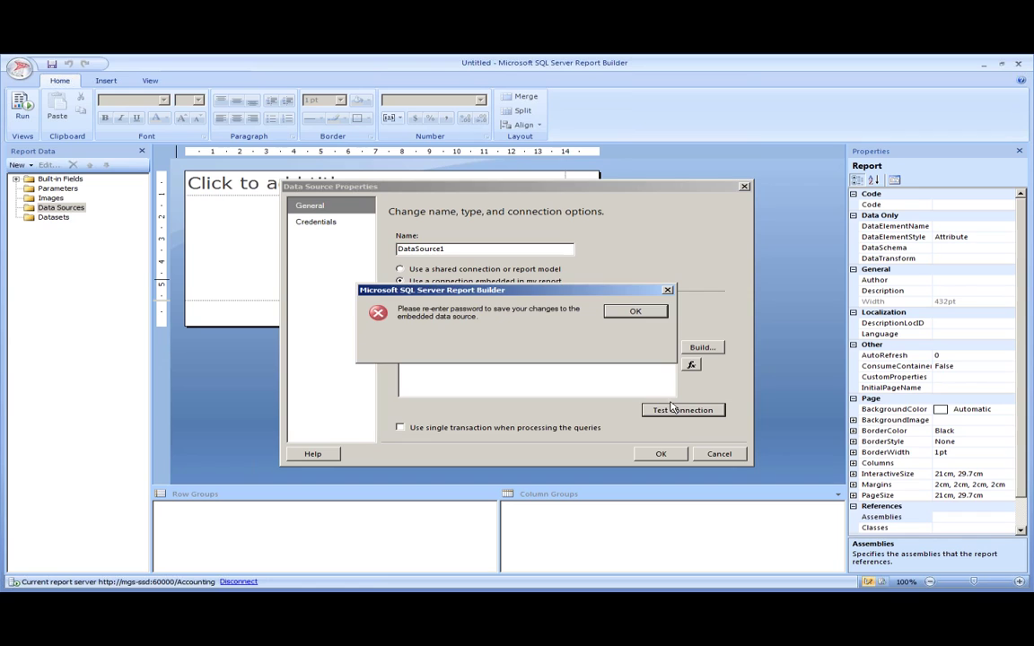
click(636, 312)
Set the data source credentials to use the current Windows user and test the connection again.
click(490, 274)
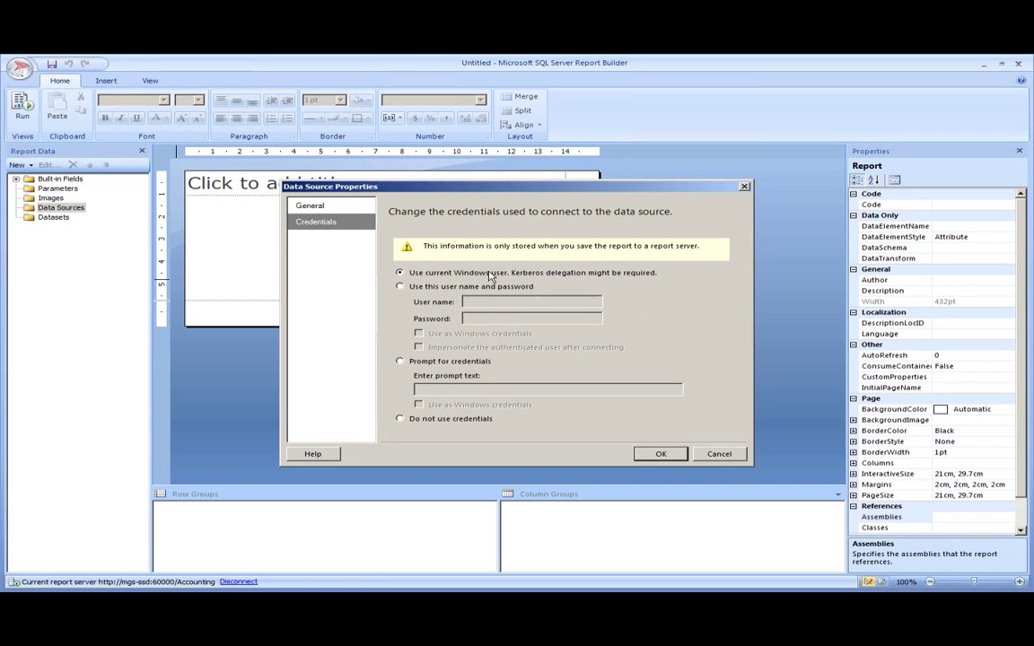
click(312, 205)
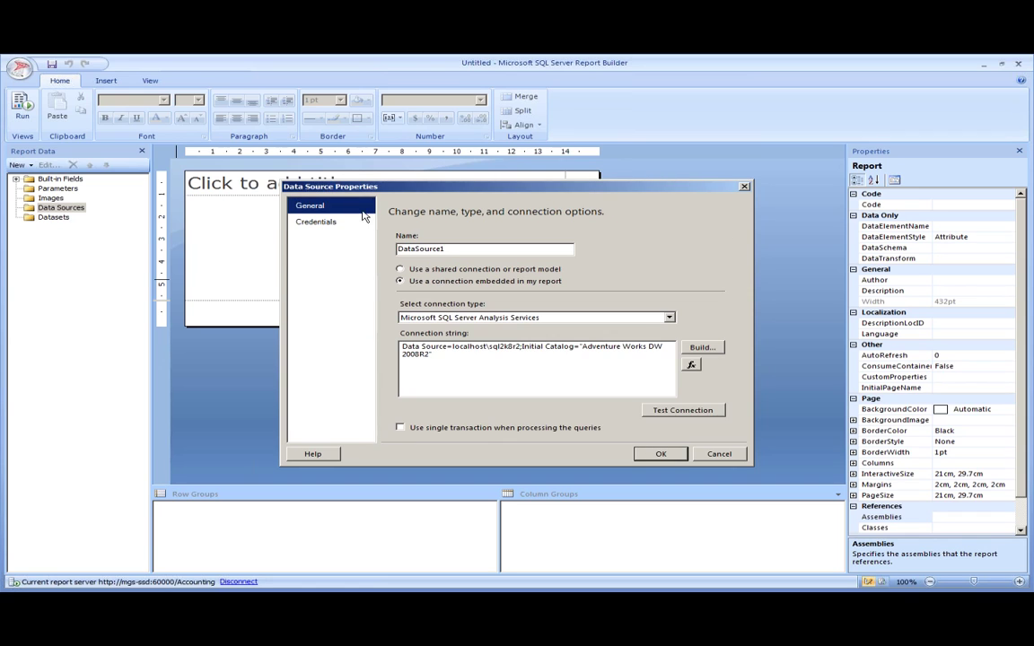
click(684, 408)
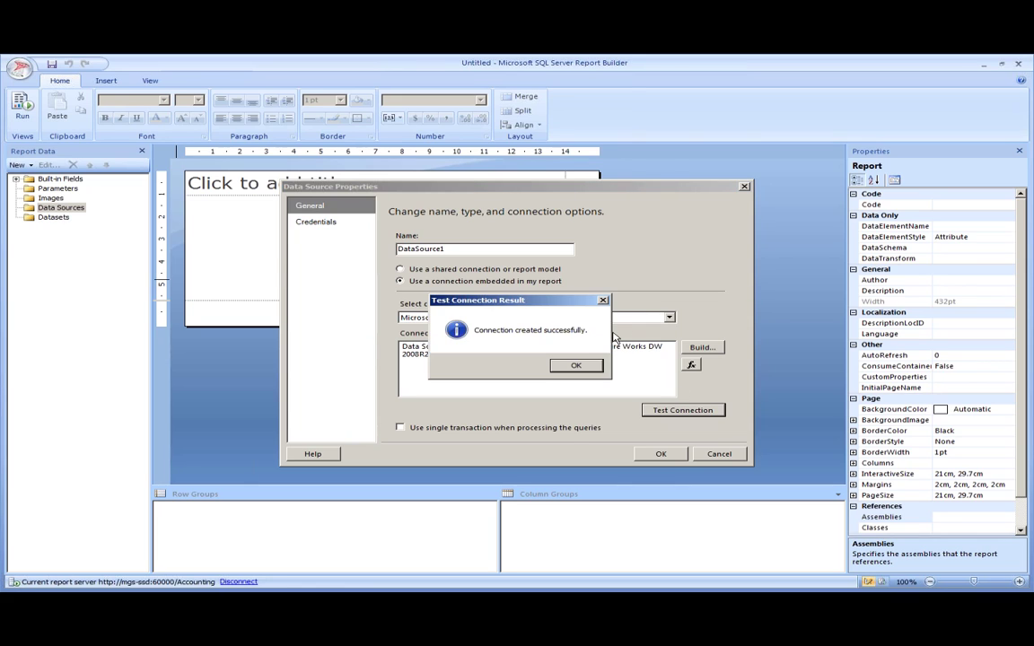
click(564, 364)
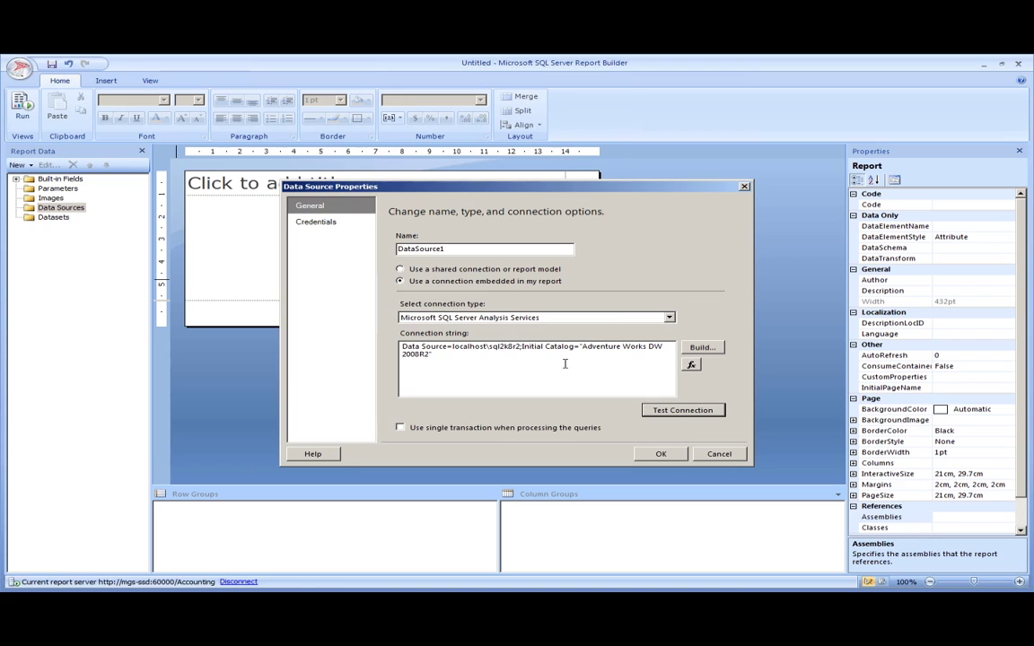
Switch to Internet Explorer, open the AugustTraining site in a separate tab and go to its Data Connections library.
key(alt+Tab)
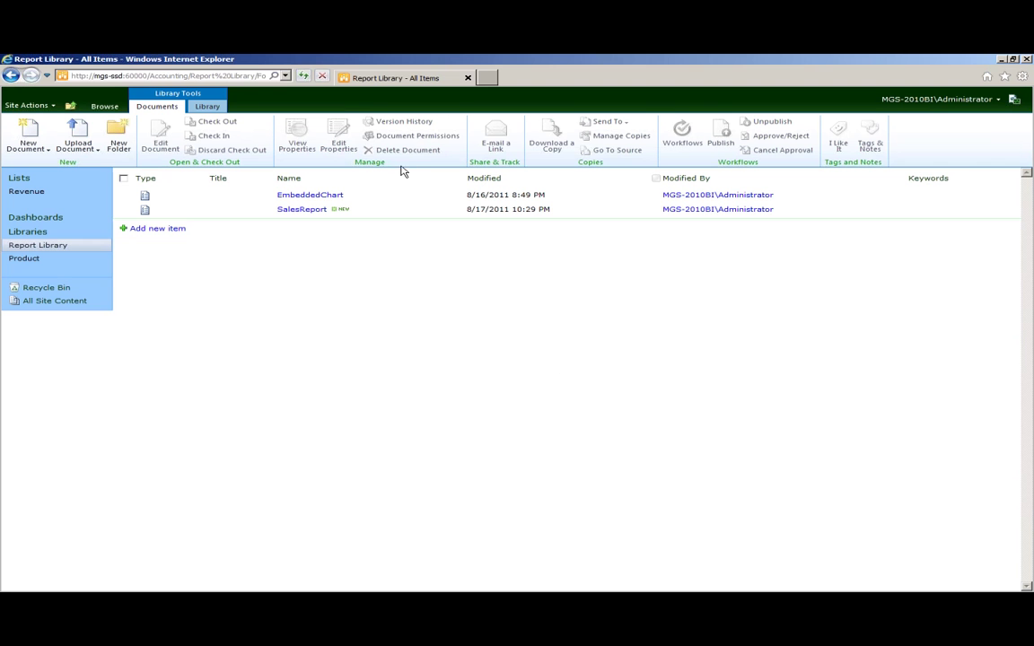
click(101, 106)
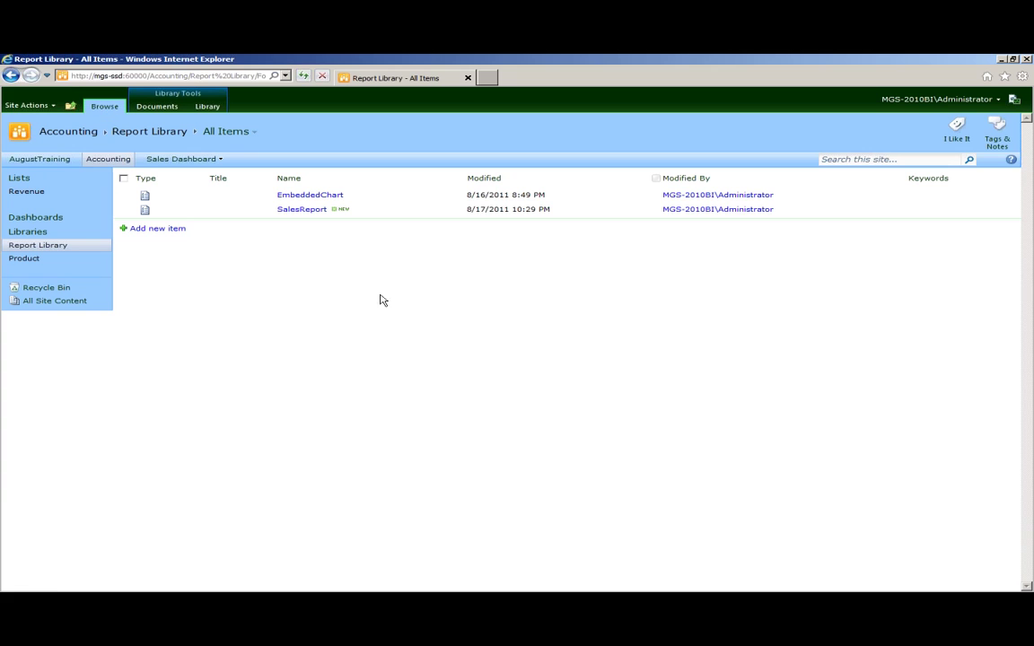
ctrl+click(20, 159)
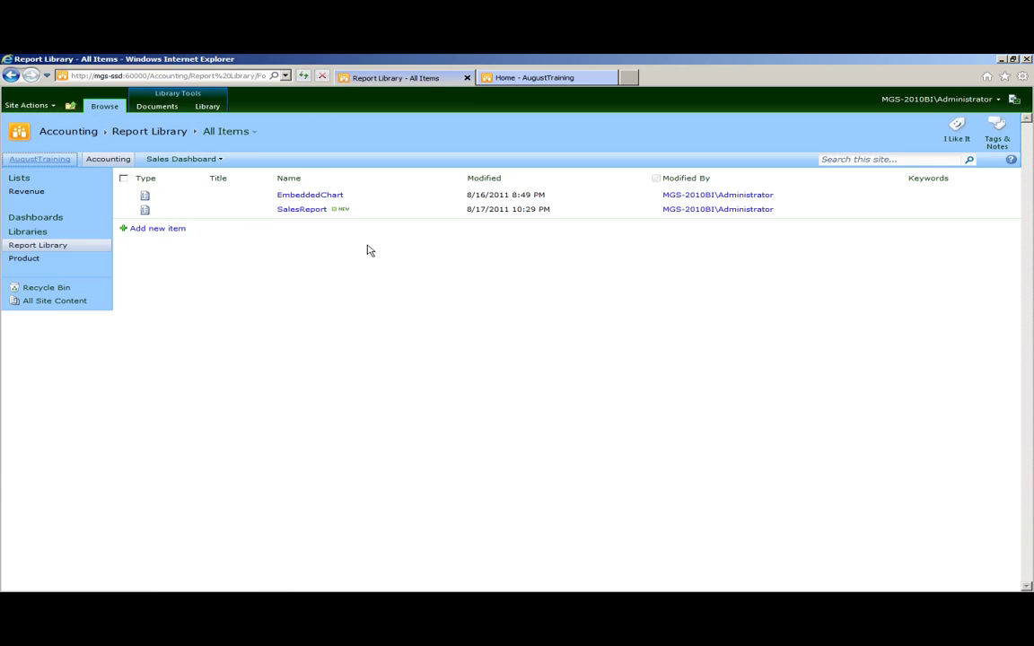
click(529, 79)
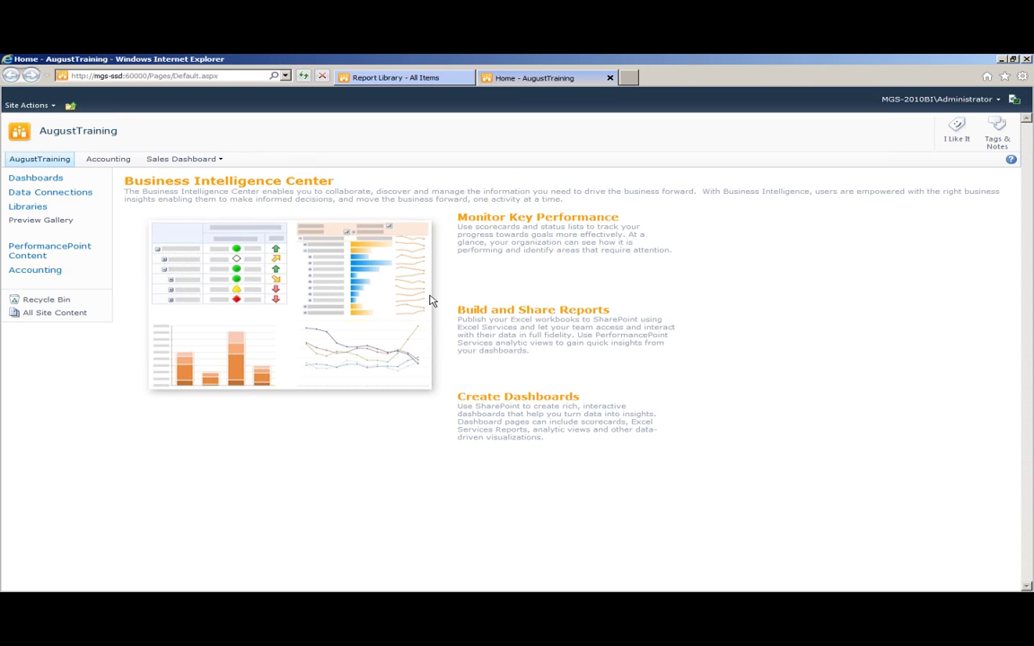
click(75, 194)
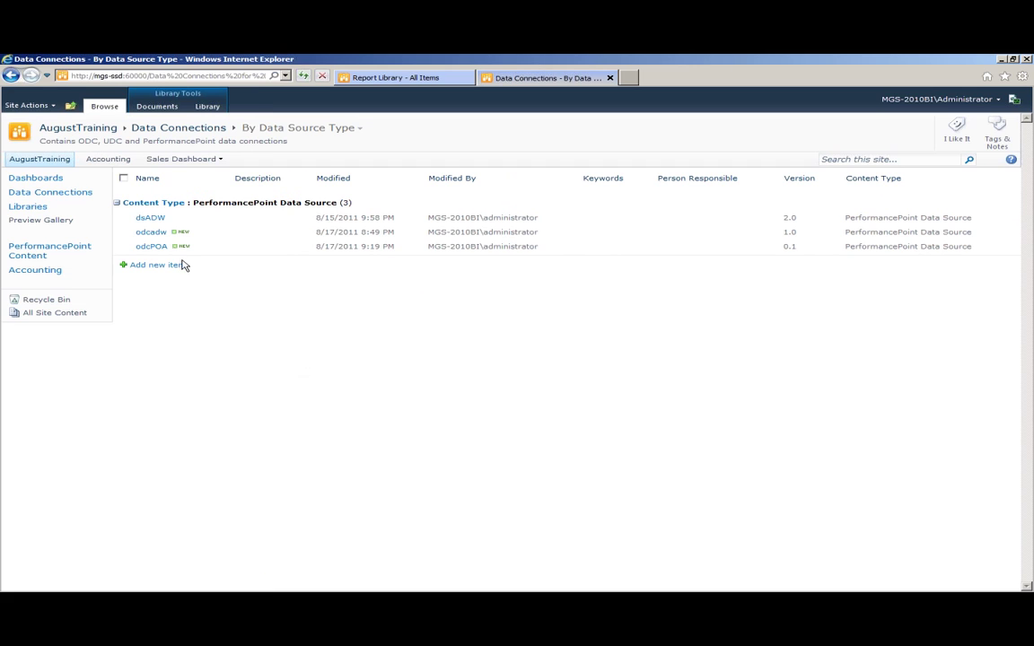
Start a new Report Data Source in the Data Connections library and name it rsdsADW.
click(146, 106)
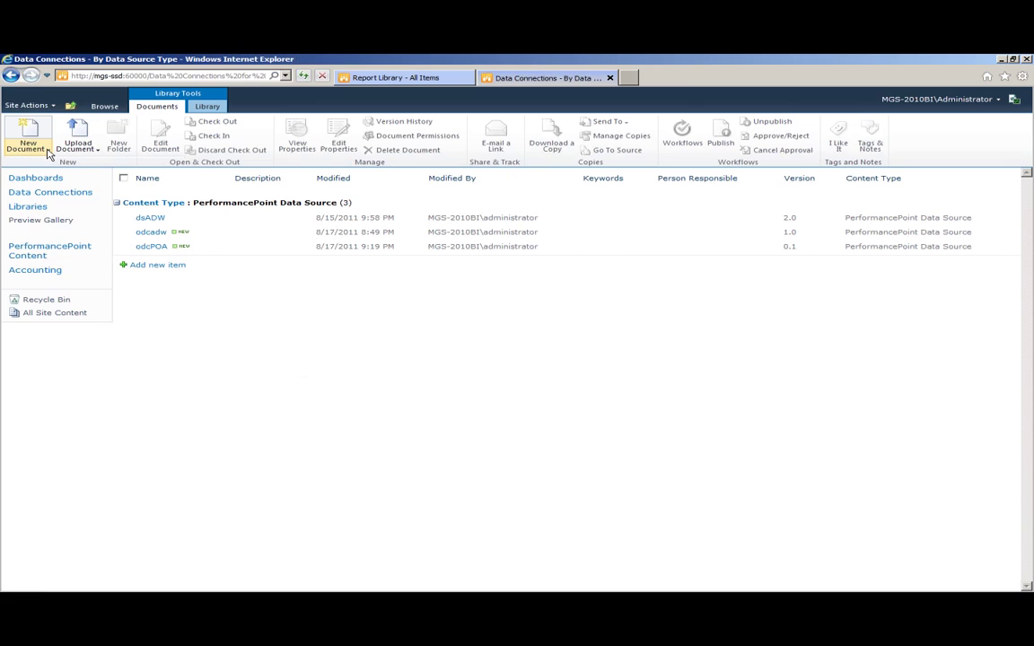
click(49, 152)
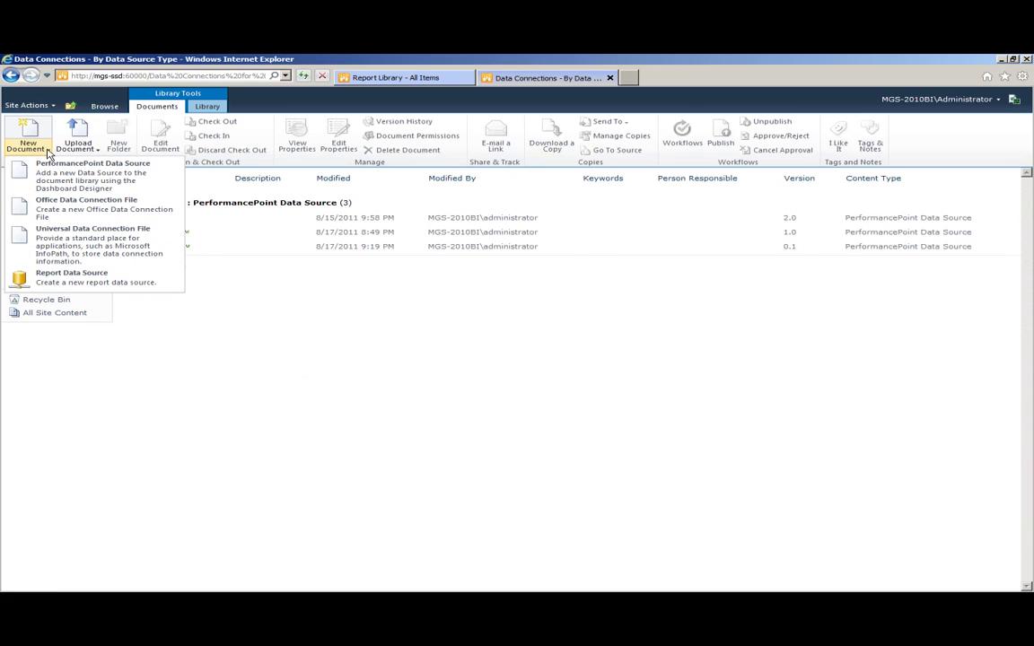
click(79, 282)
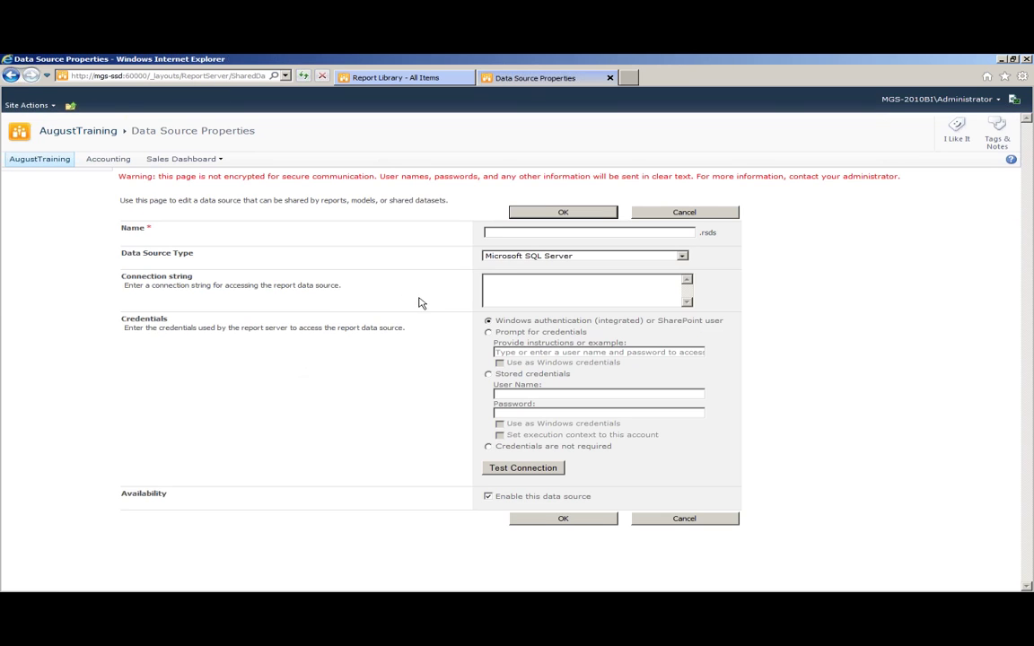
click(518, 233)
text(rsds)
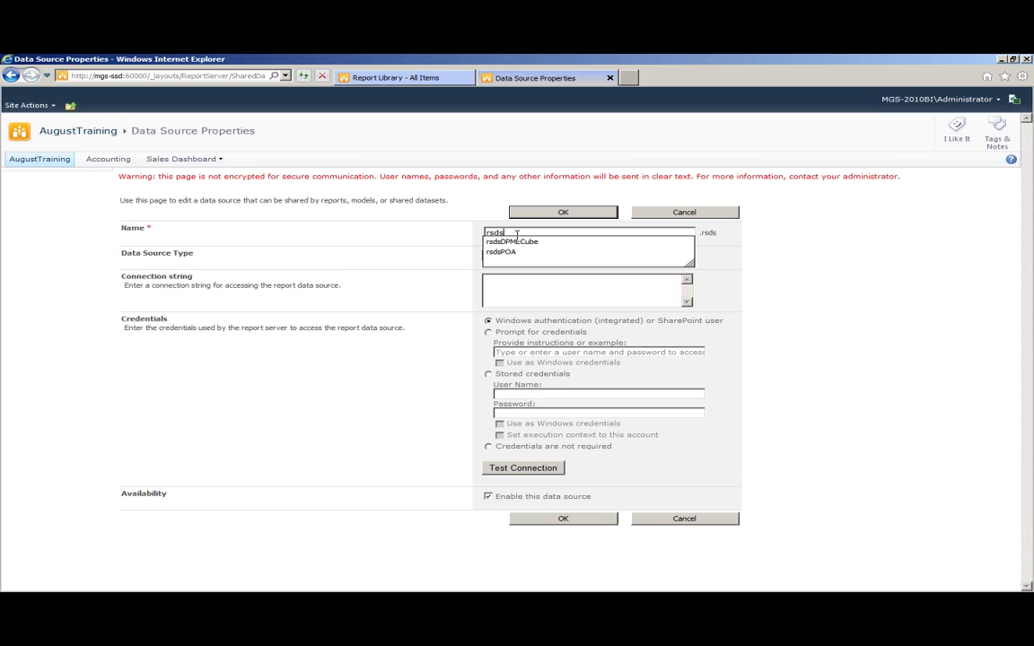
text(ADW)
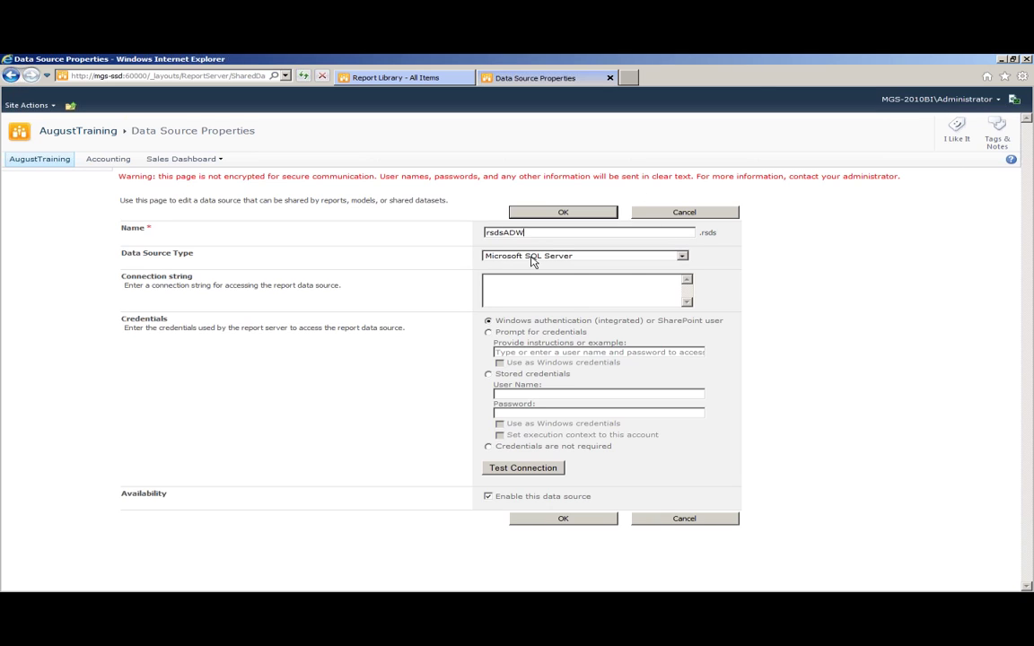
Configure rsdsADW as Microsoft SQL Server Analysis Services with connection string Data Source=localhost\sql2k8r2;Initial Catalog="Adventure Works DW 2008R2";Persist Security Info=True, test it and save.
click(531, 257)
click(554, 288)
text(Data Source=localhost\sql2k8r2;Initial Catalog="Adventure Works DW 2008R2";Persist Security Info=True)
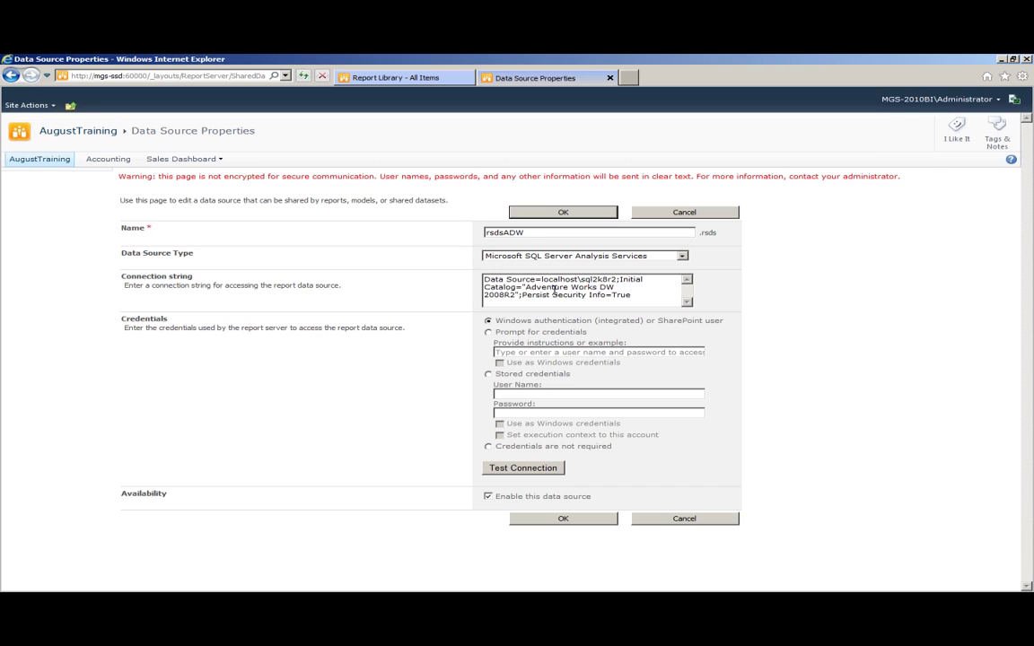
click(523, 468)
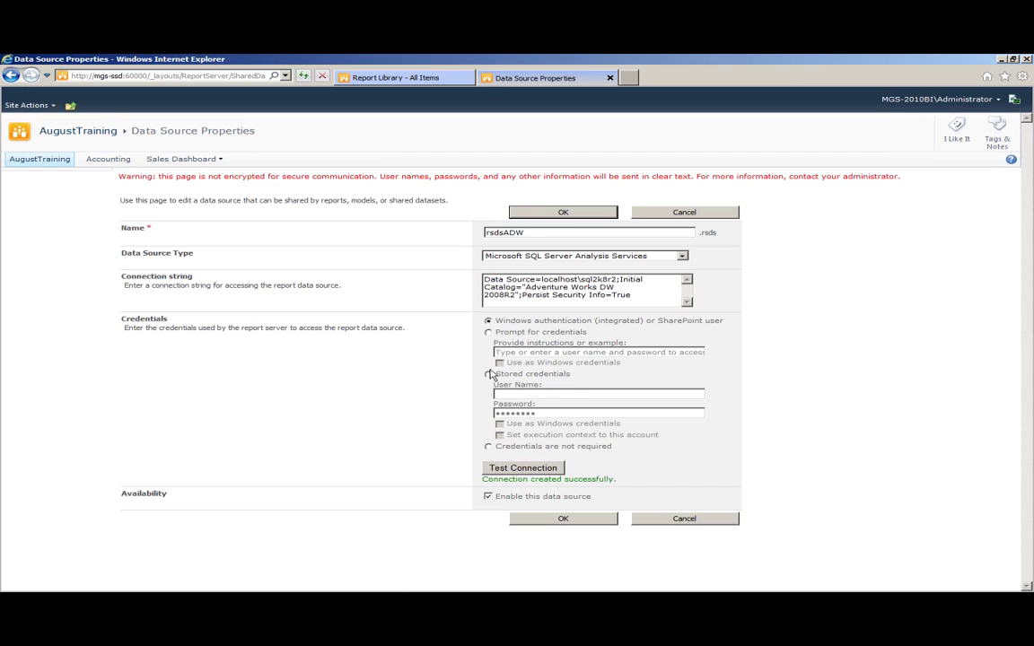
click(562, 518)
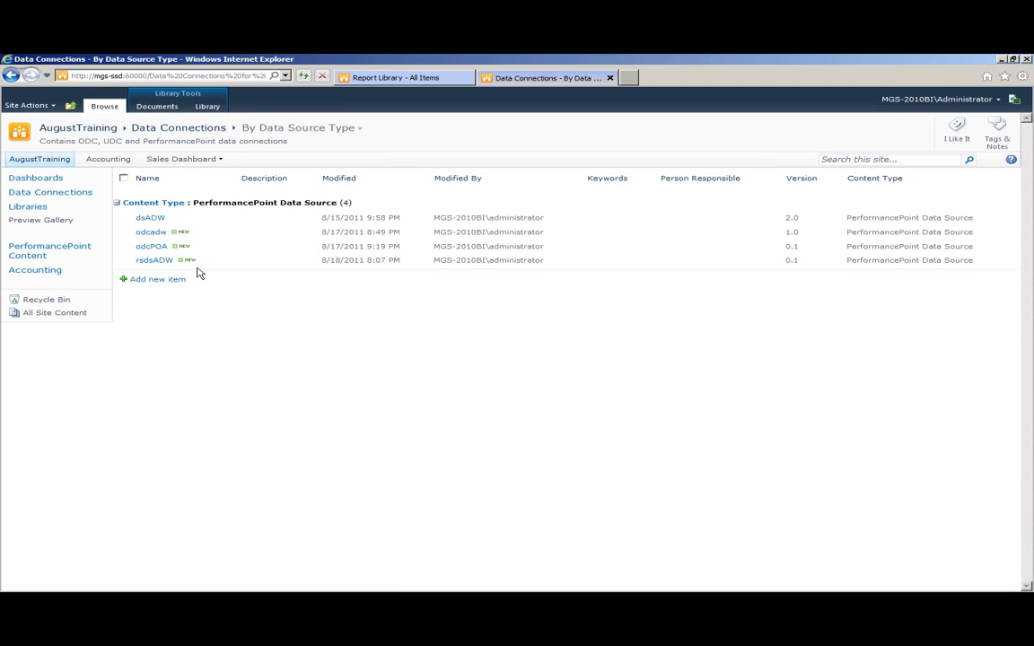
Edit the properties of rsdsADW in the Data Connections library, changing its content type to Report Data Source, and save.
click(238, 203)
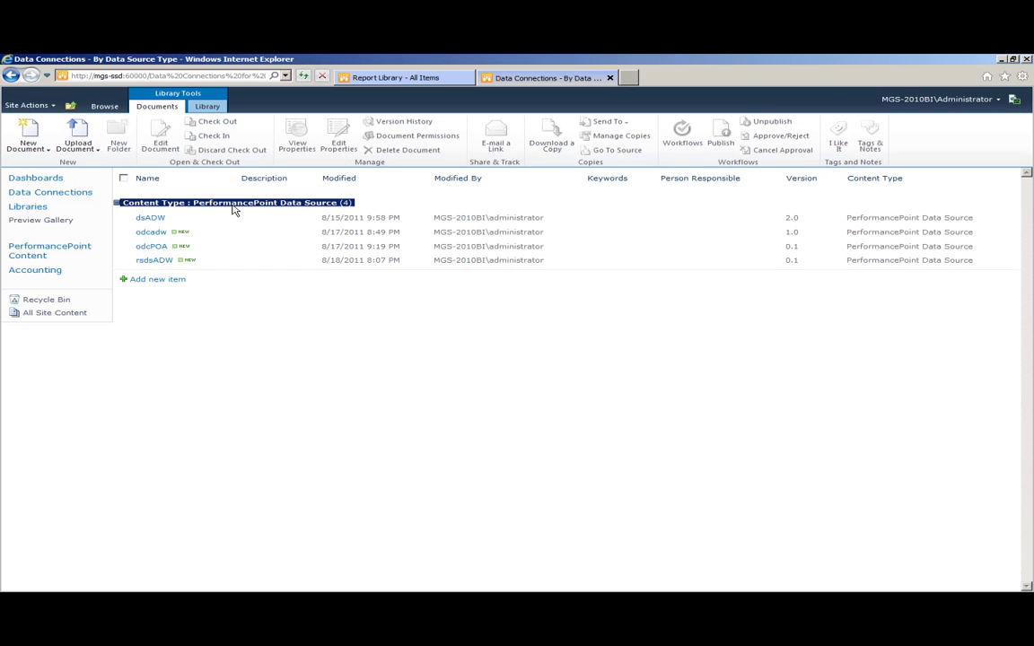
click(231, 260)
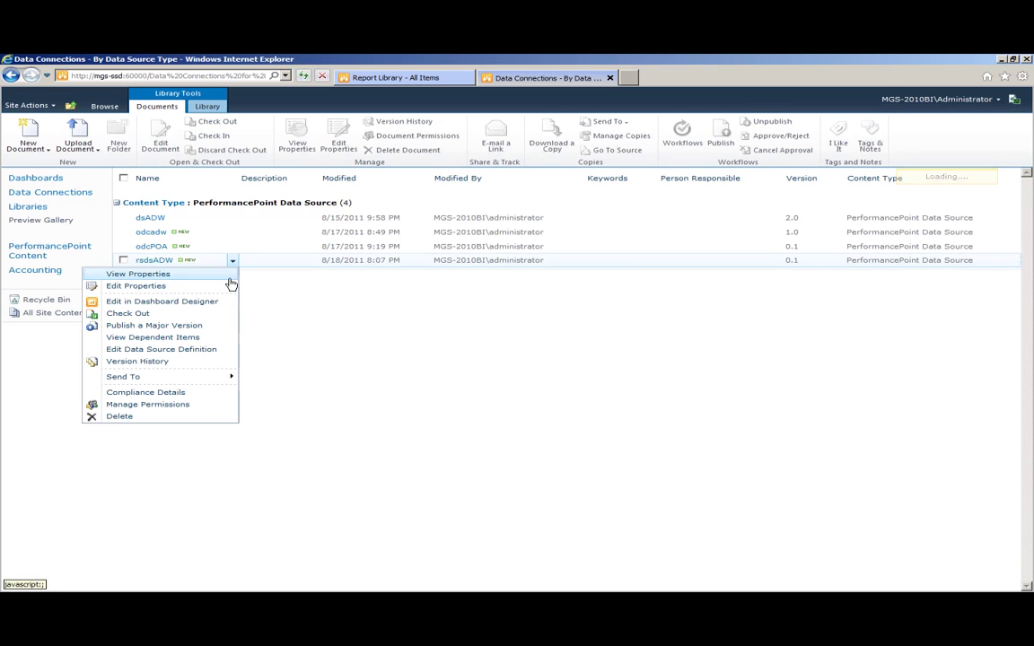
click(225, 288)
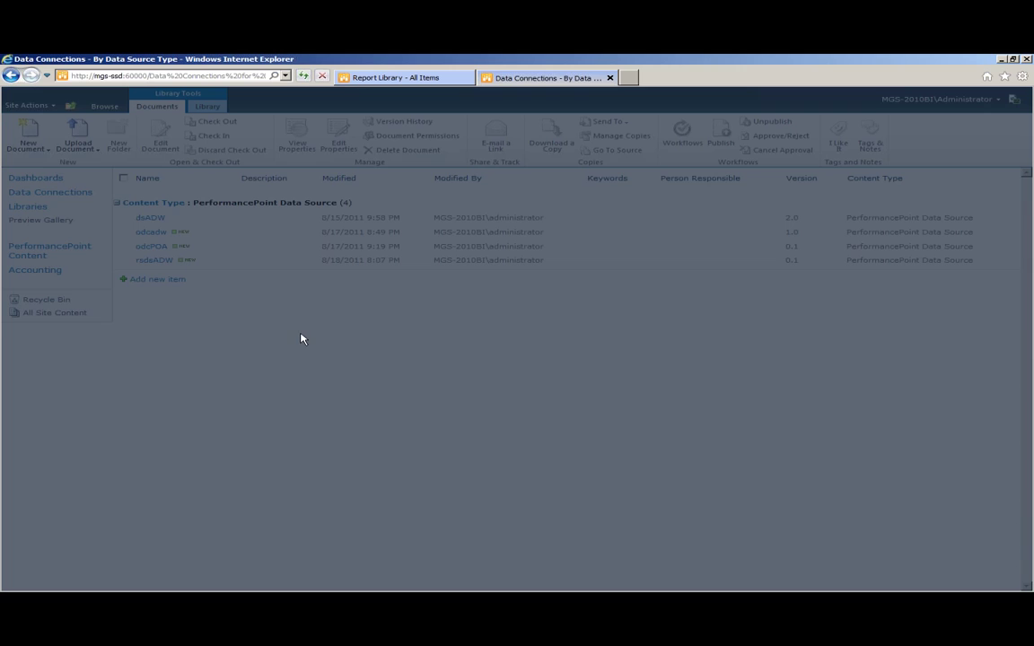
click(463, 281)
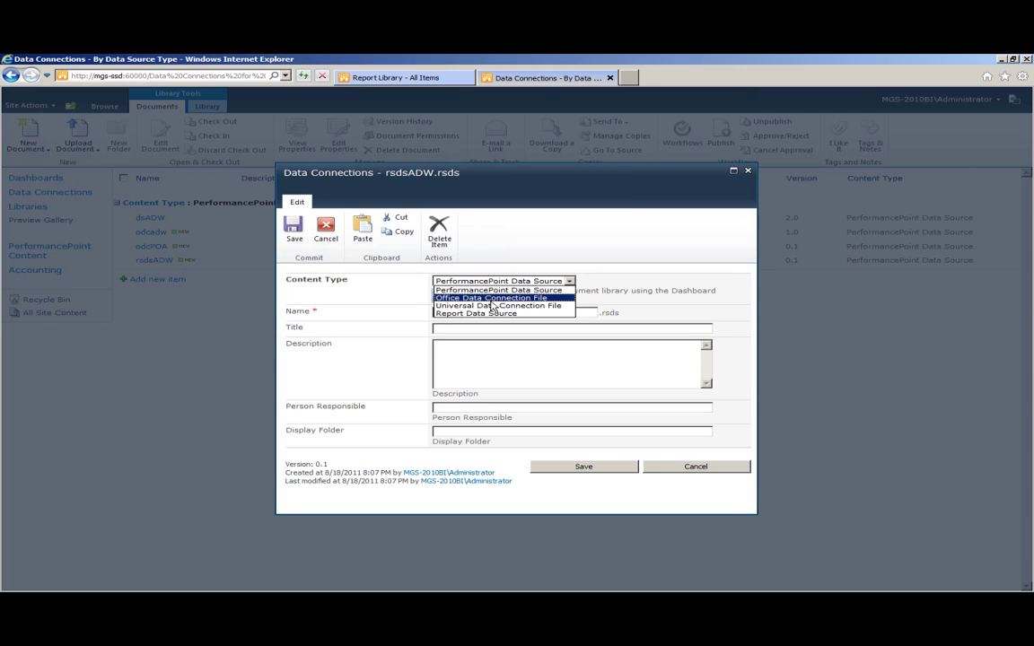
click(476, 314)
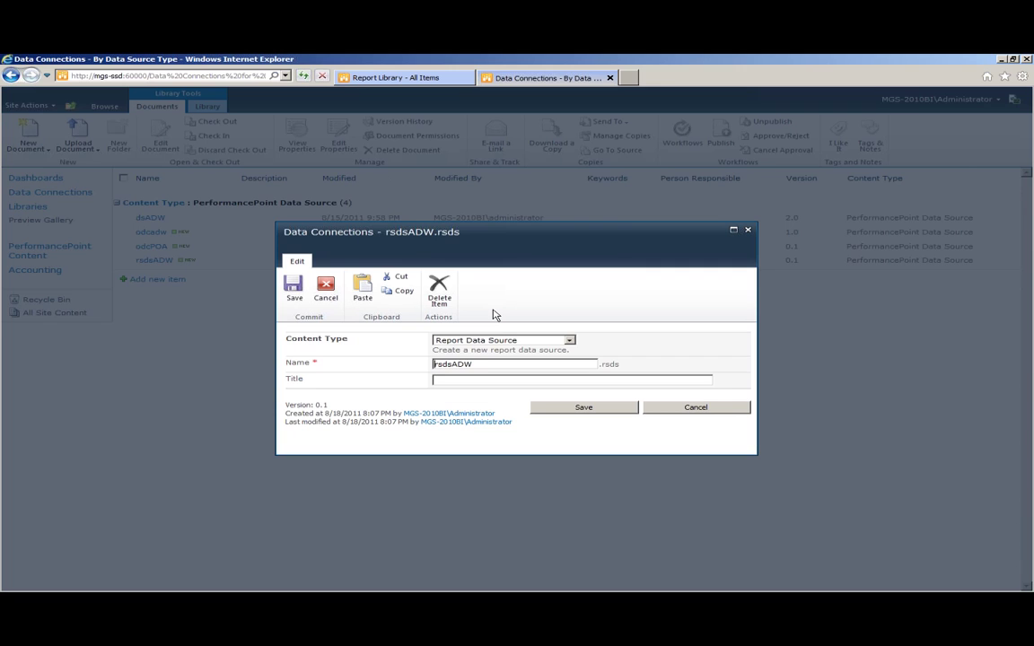
click(501, 340)
click(502, 375)
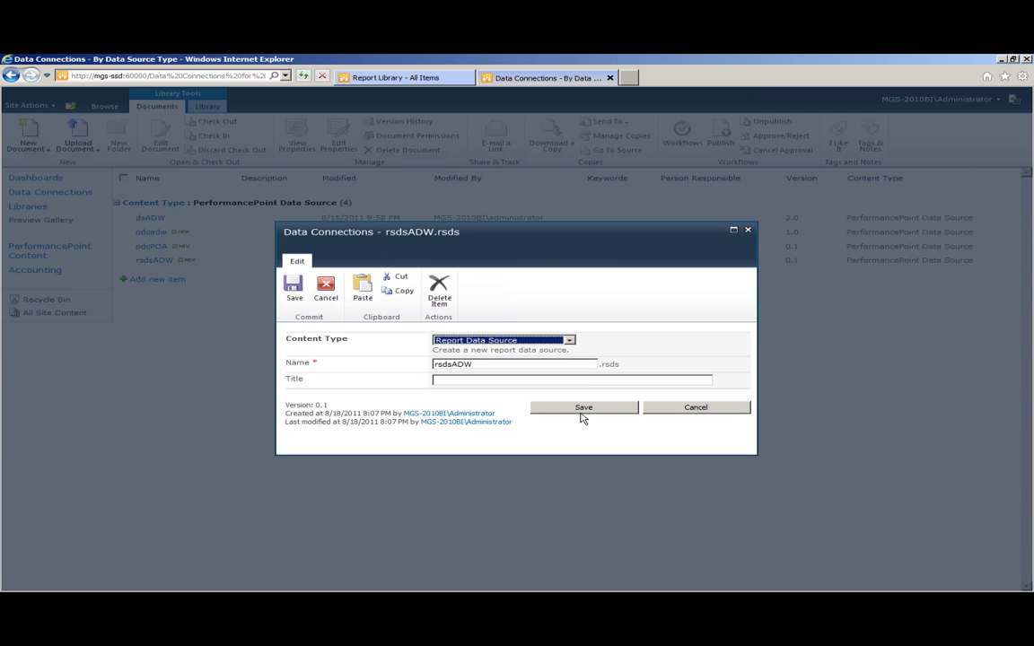
click(581, 408)
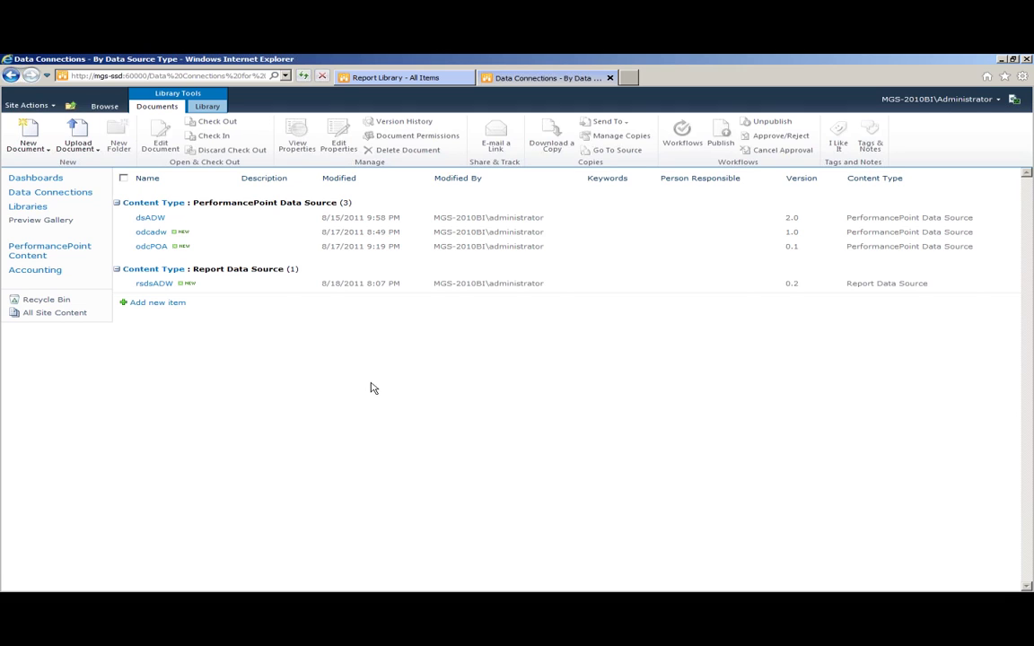
Open the data source management for SalesReport in the Accounting Report Library and examine the connection settings of its rsdsADW source.
click(422, 79)
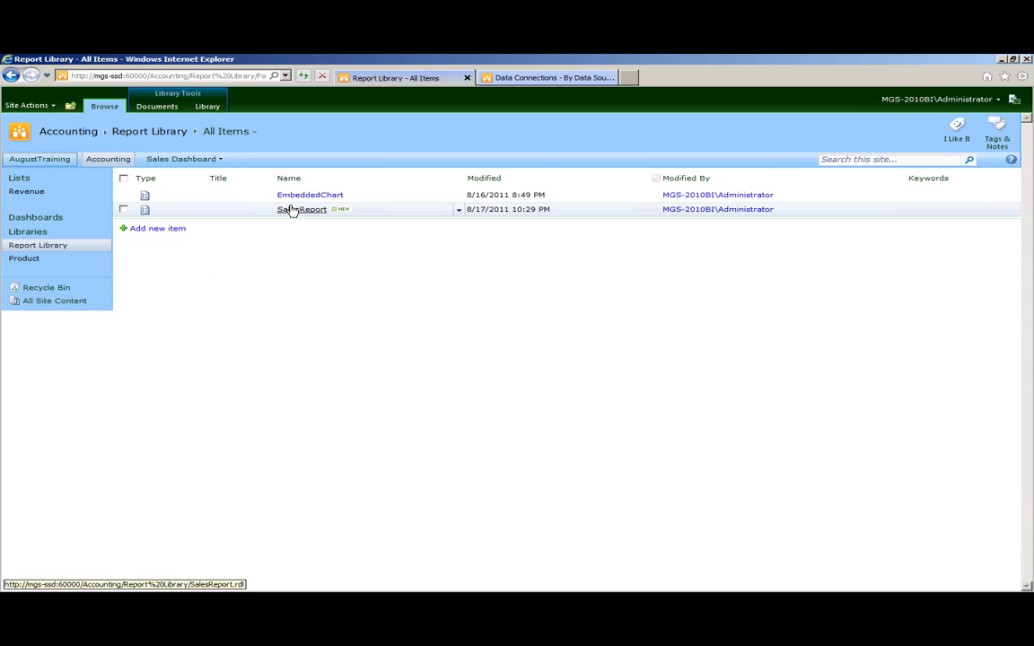
click(458, 211)
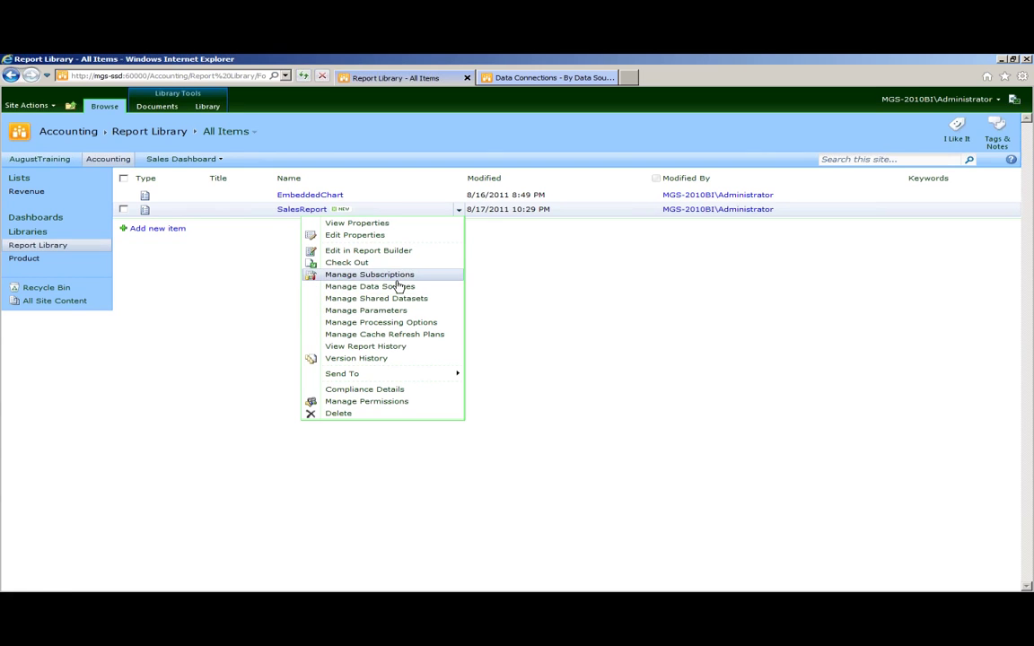
click(333, 287)
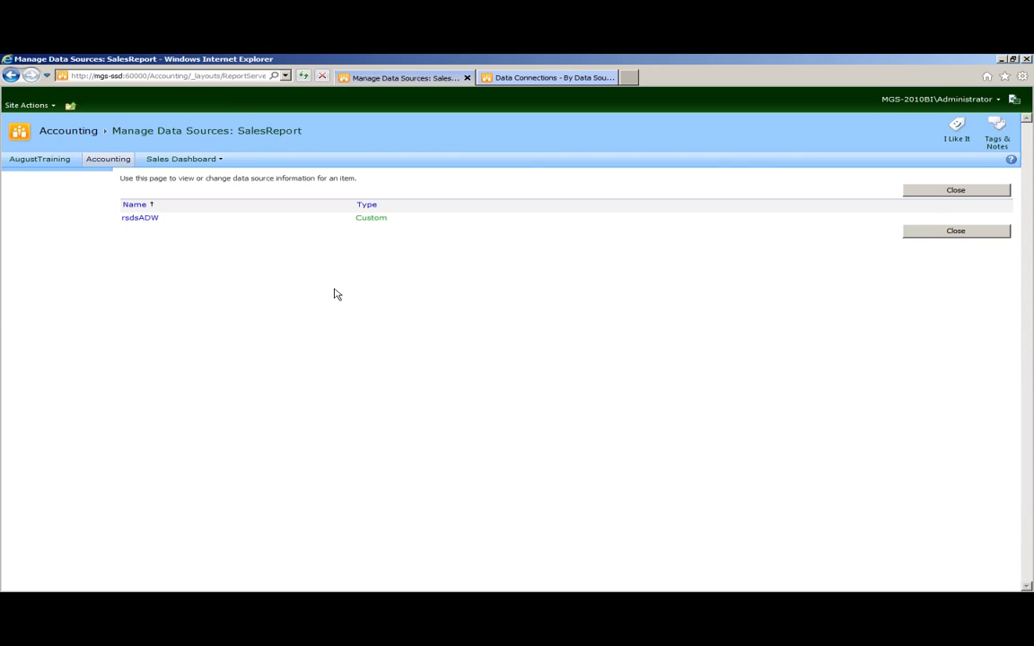
double_click(367, 221)
click(348, 226)
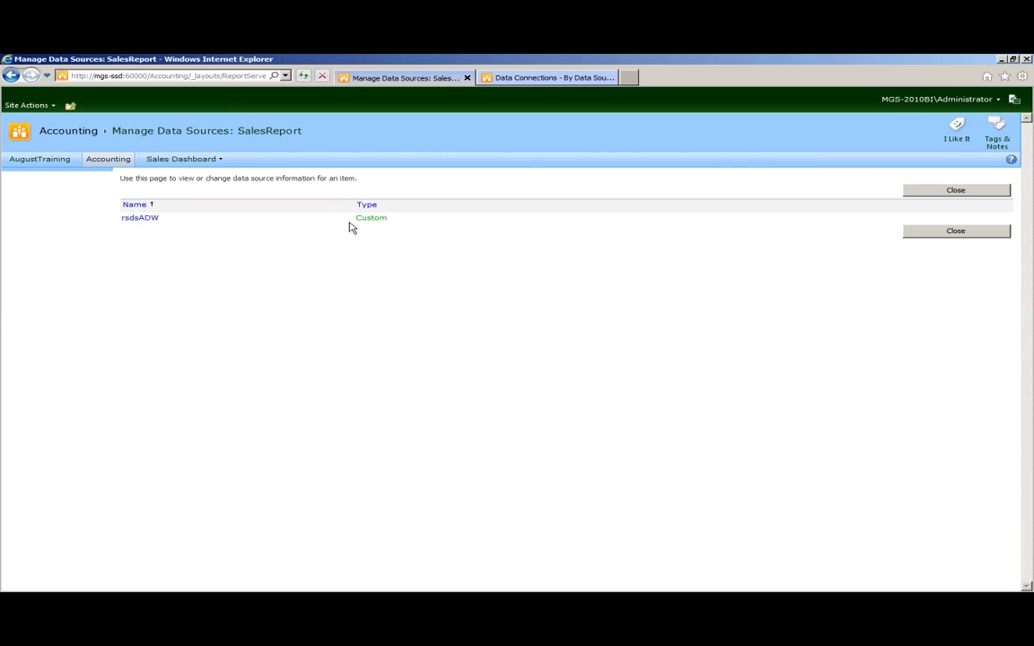
click(135, 220)
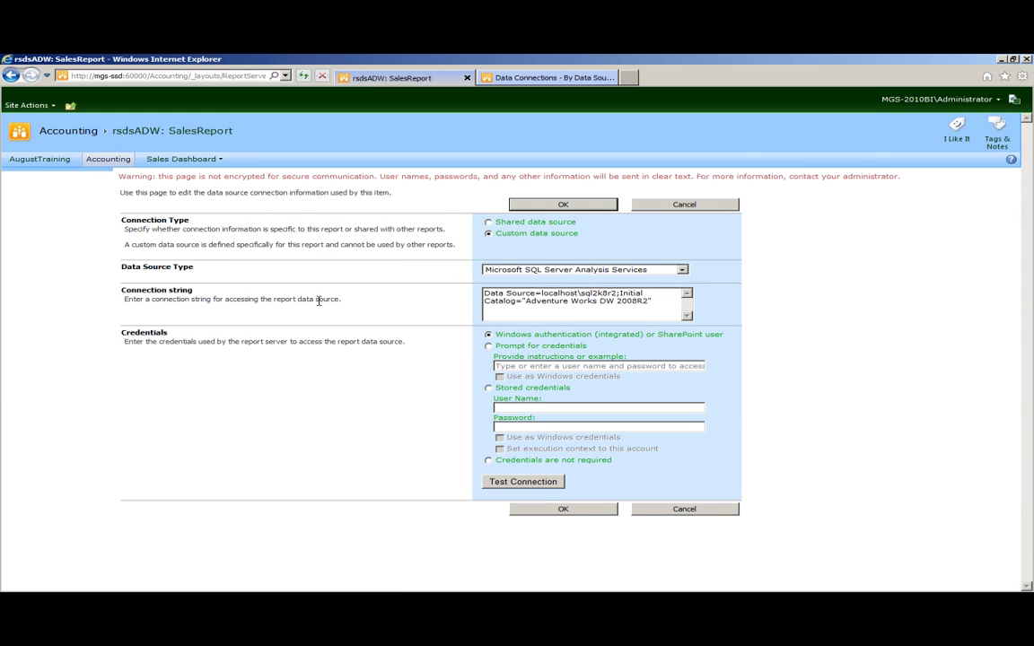
double_click(539, 234)
triple_click(593, 308)
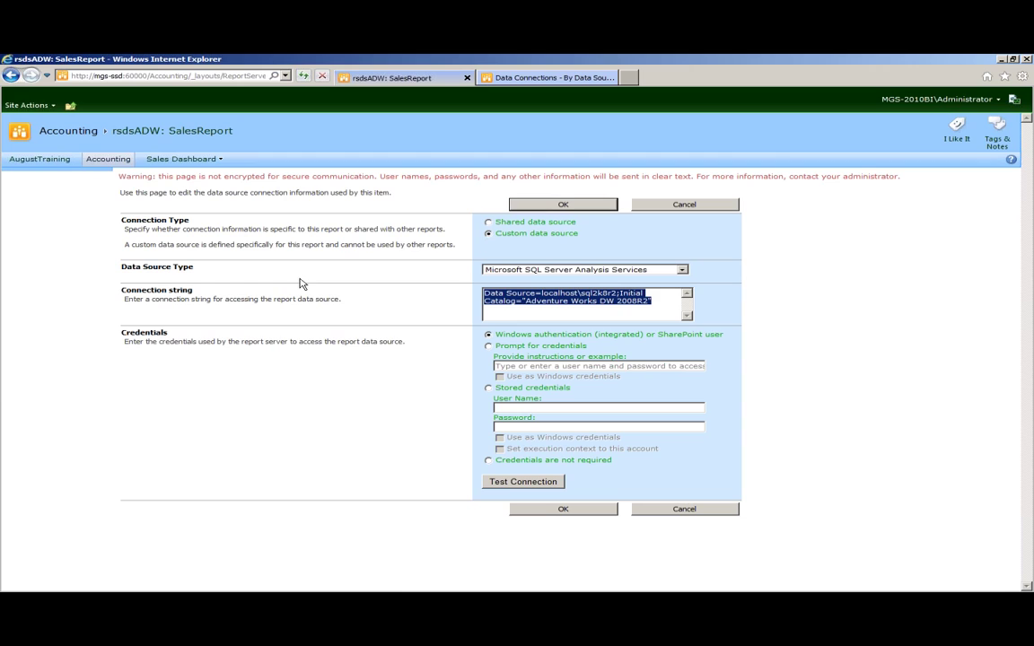
Switch SalesReport's data source to a shared data source linked to rsdsADW in the site's Data Connections library, and close the data source list.
click(526, 224)
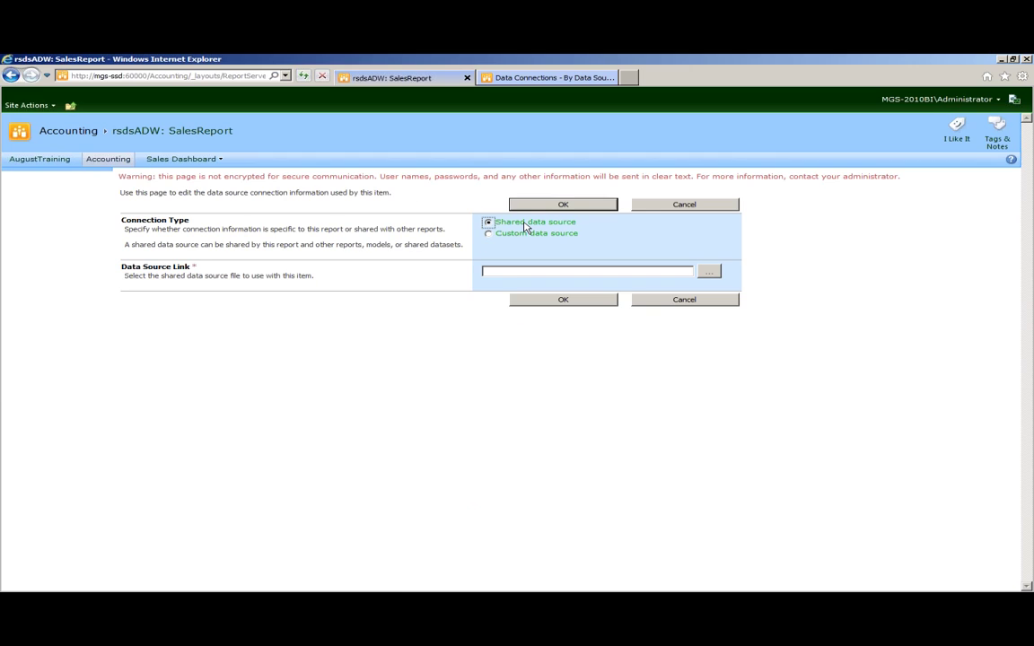
click(708, 271)
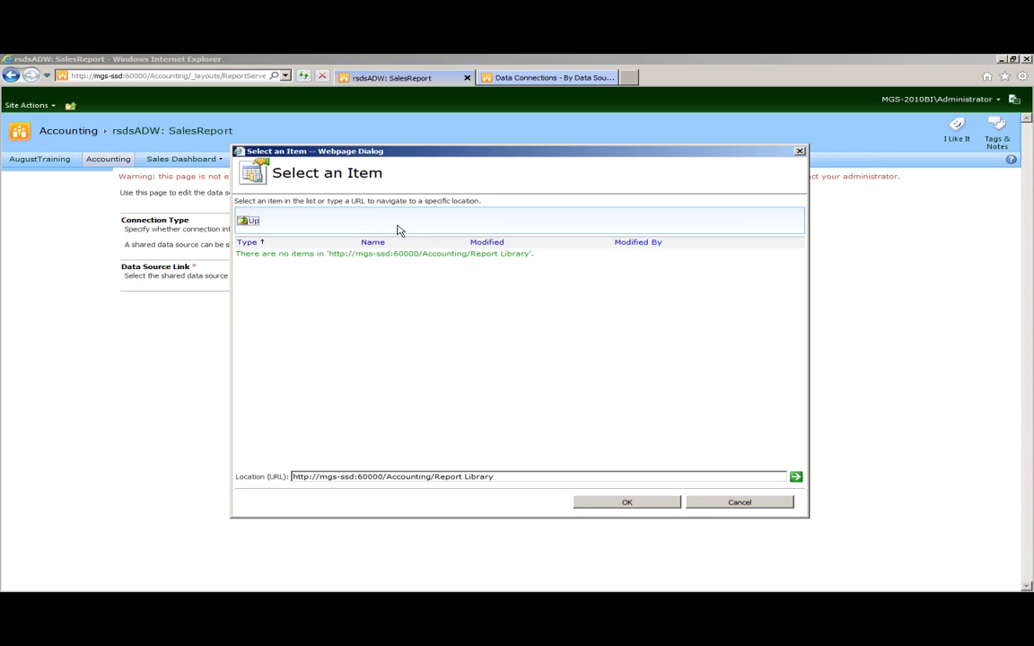
click(250, 222)
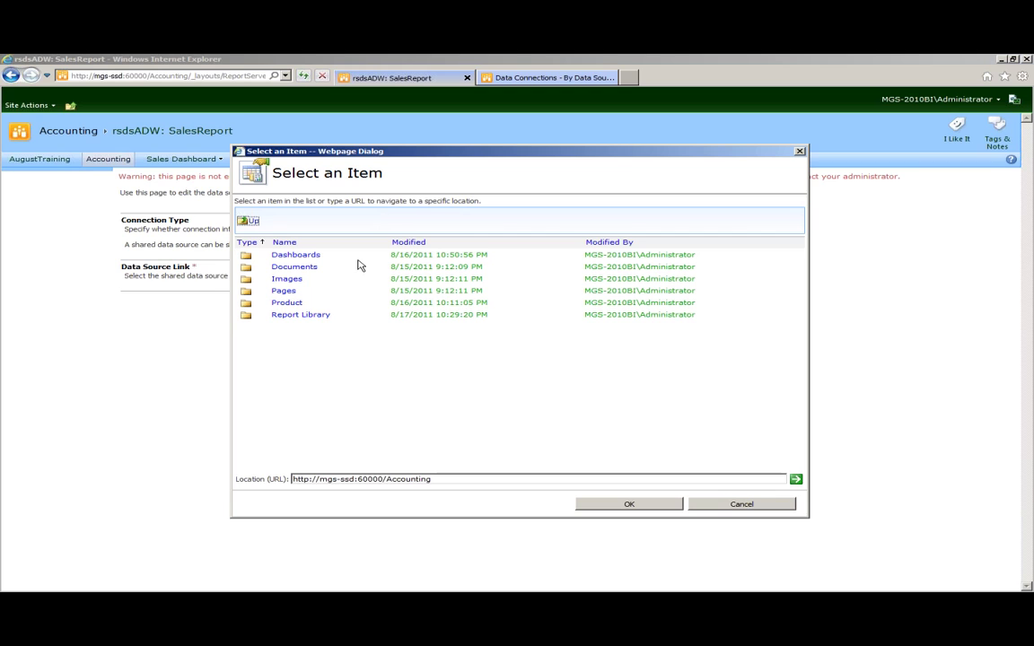
click(249, 223)
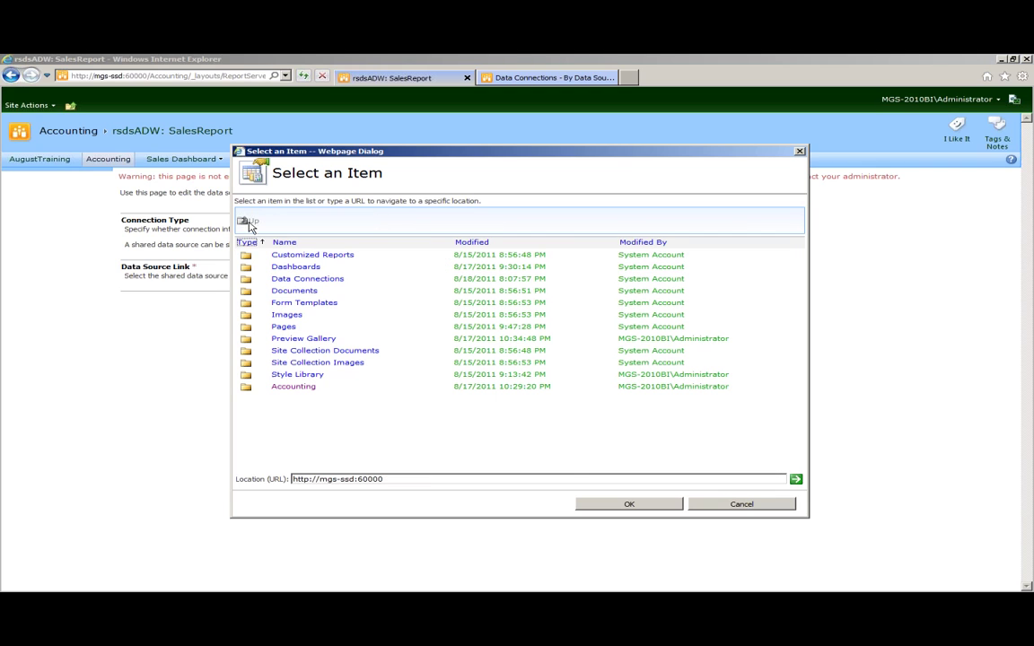
double_click(309, 278)
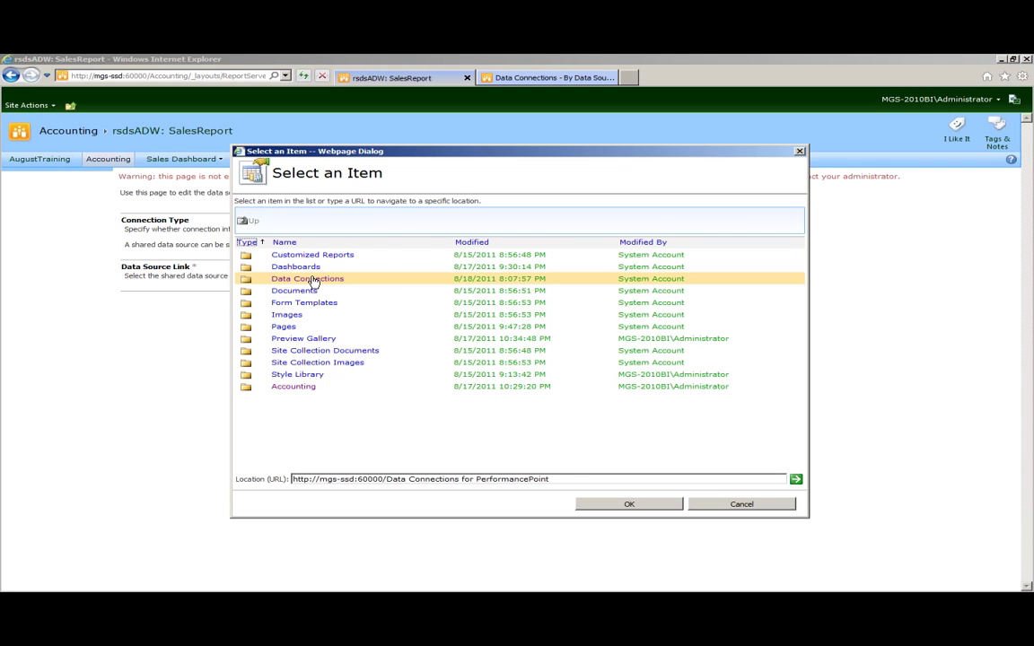
double_click(295, 279)
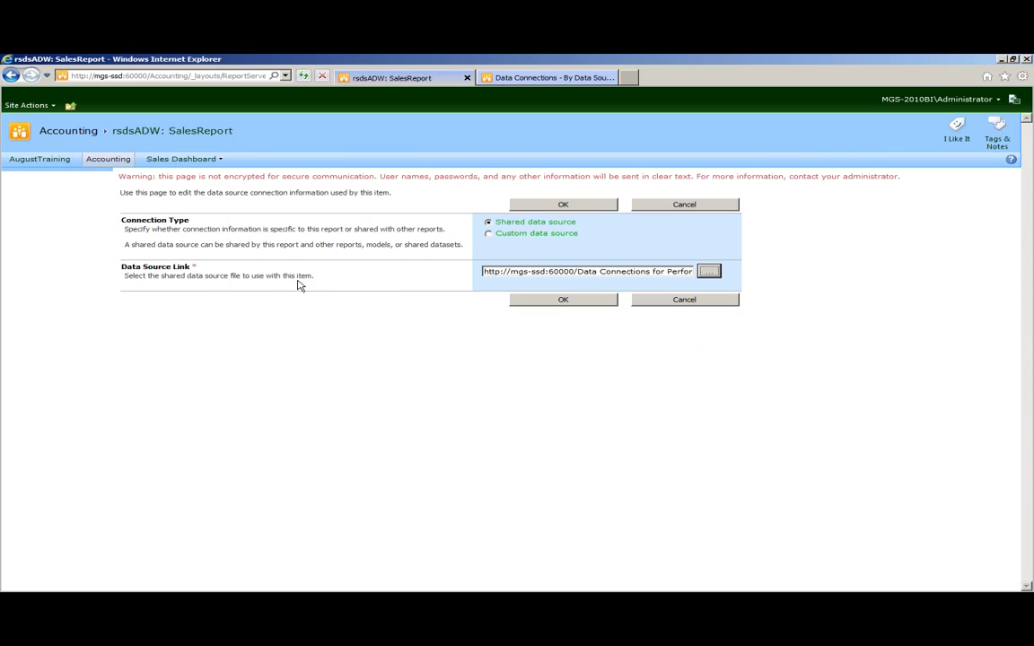
click(578, 301)
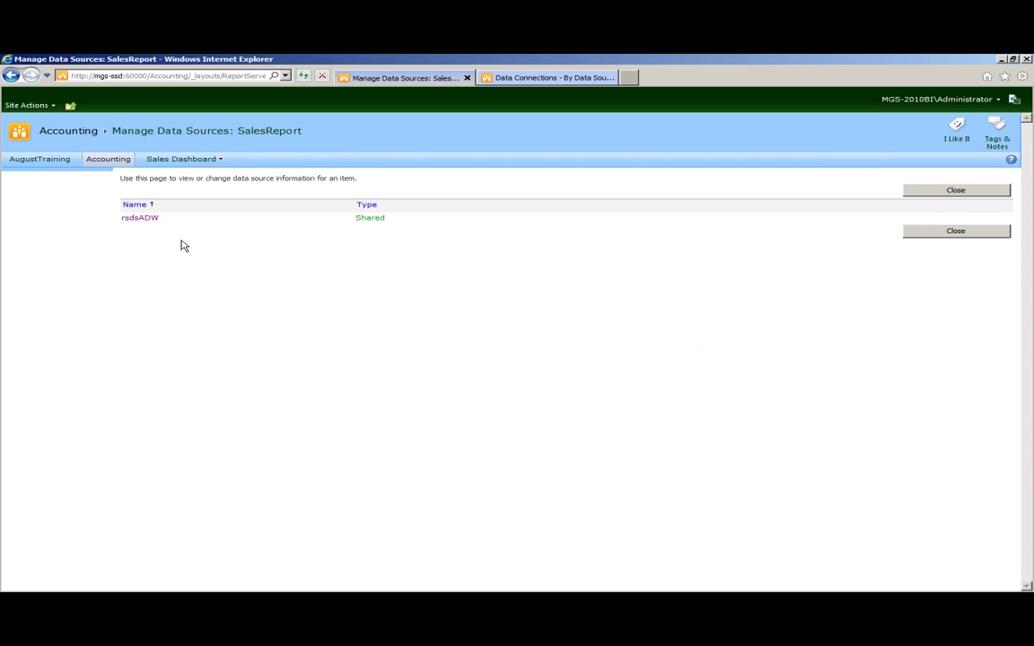
drag(359, 218, 387, 224)
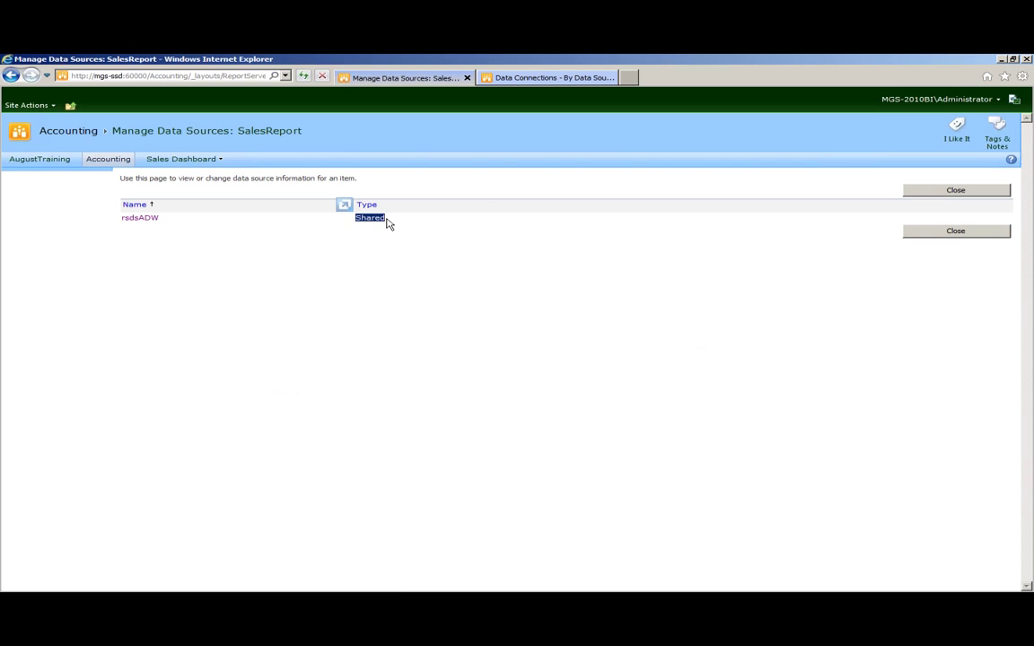
click(958, 232)
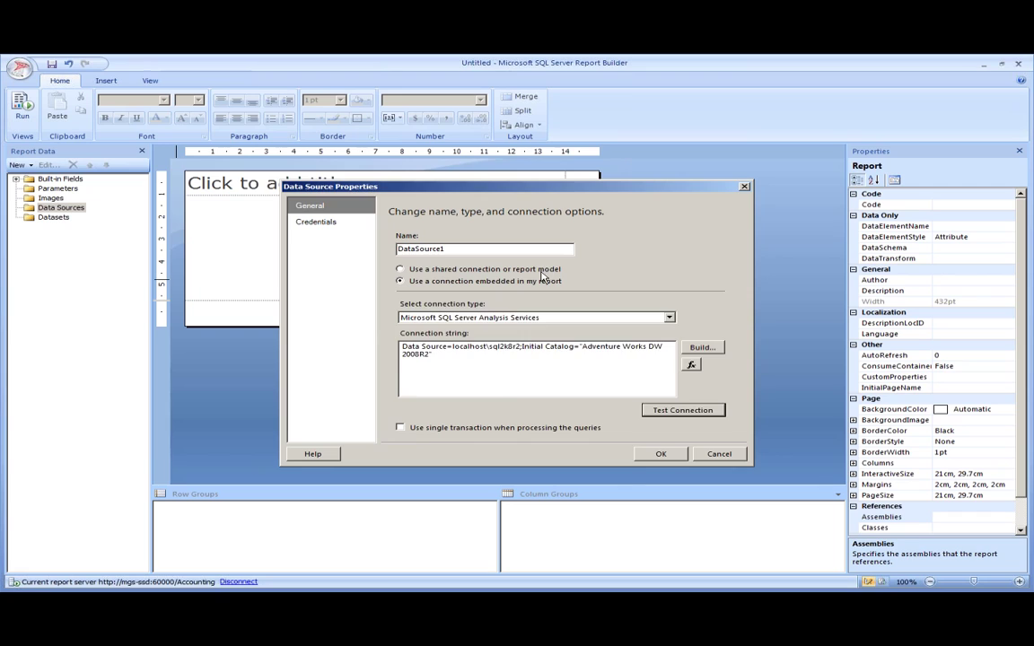
click(540, 271)
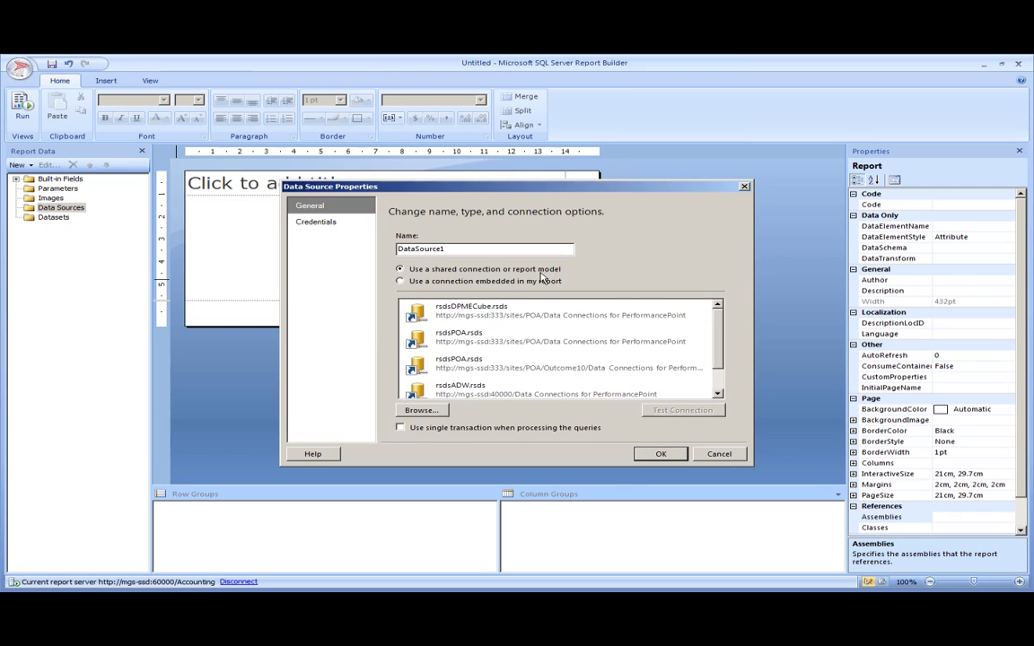
double_click(493, 250)
text(rsdsADW)
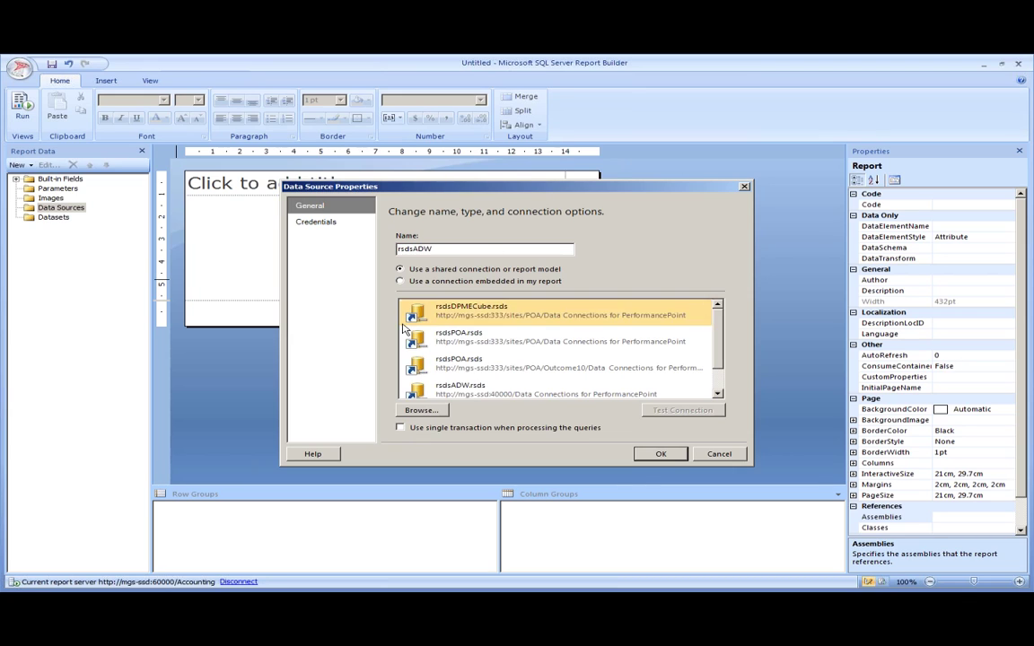
click(709, 454)
In Report Builder, add a data source that uses a shared connection and name it rsdsADW.
right_click(55, 209)
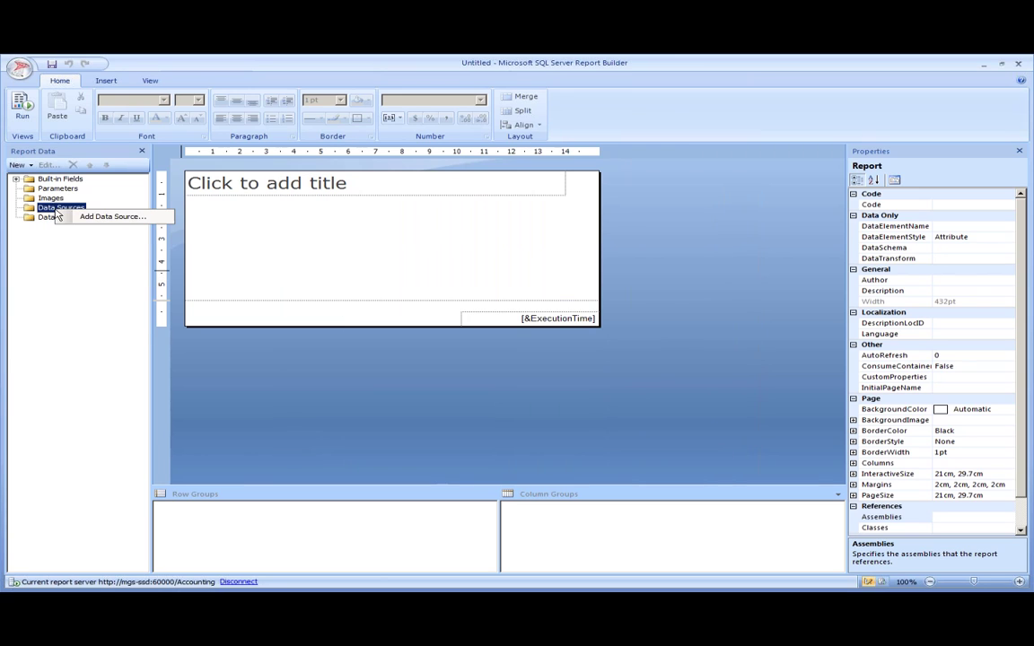
click(106, 216)
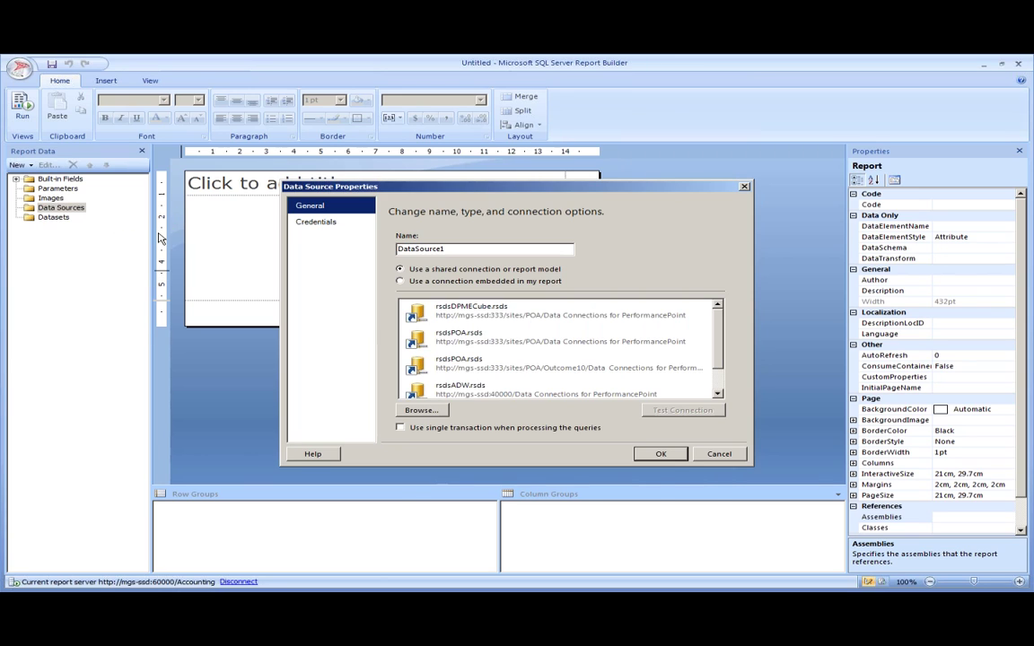
double_click(442, 249)
text(rsdsADW)
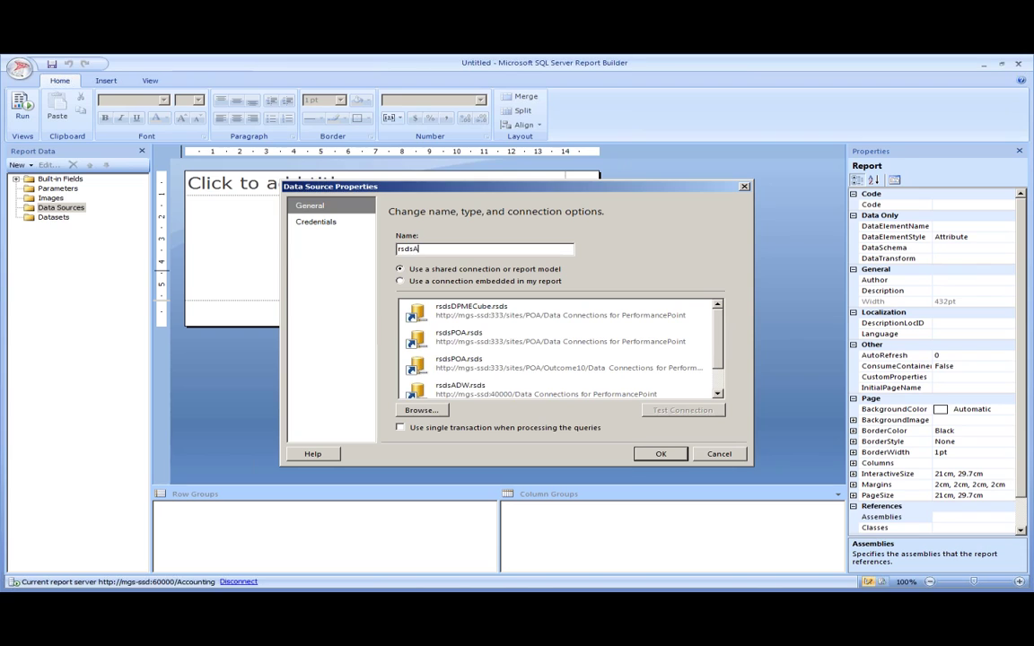
click(419, 410)
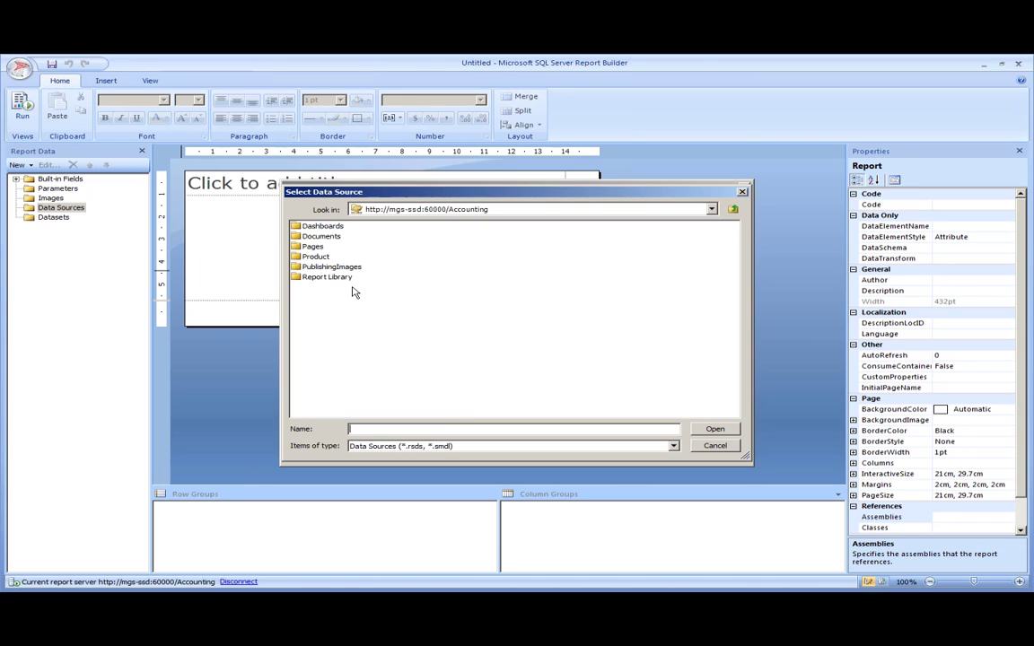
click(732, 209)
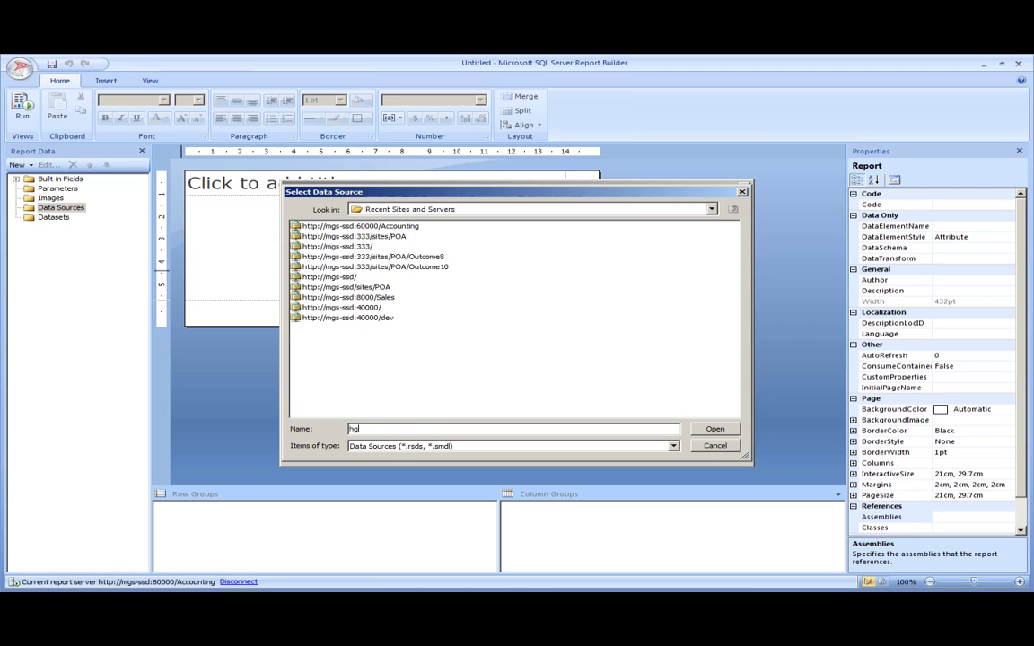
click(435, 427)
text(htt)
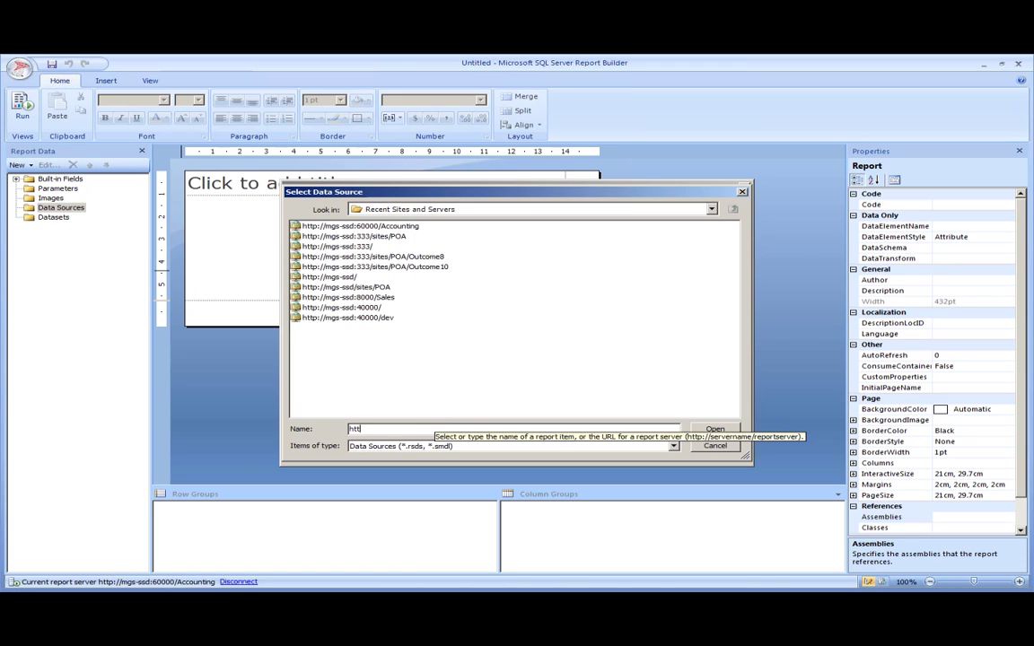
text(p://mgs-ssd:60000)
key(Return)
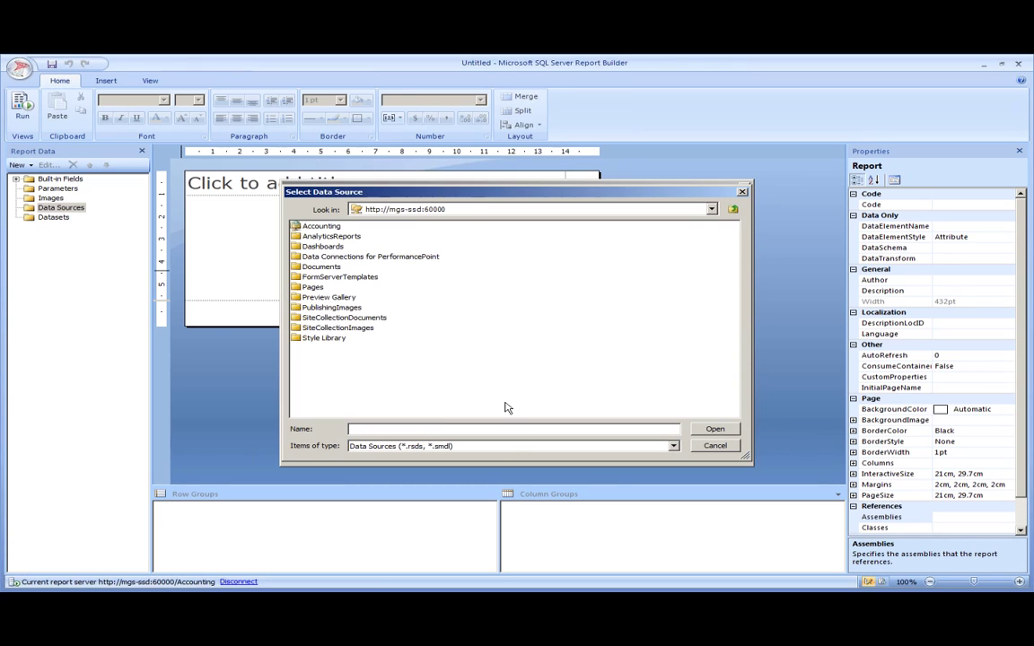
double_click(395, 257)
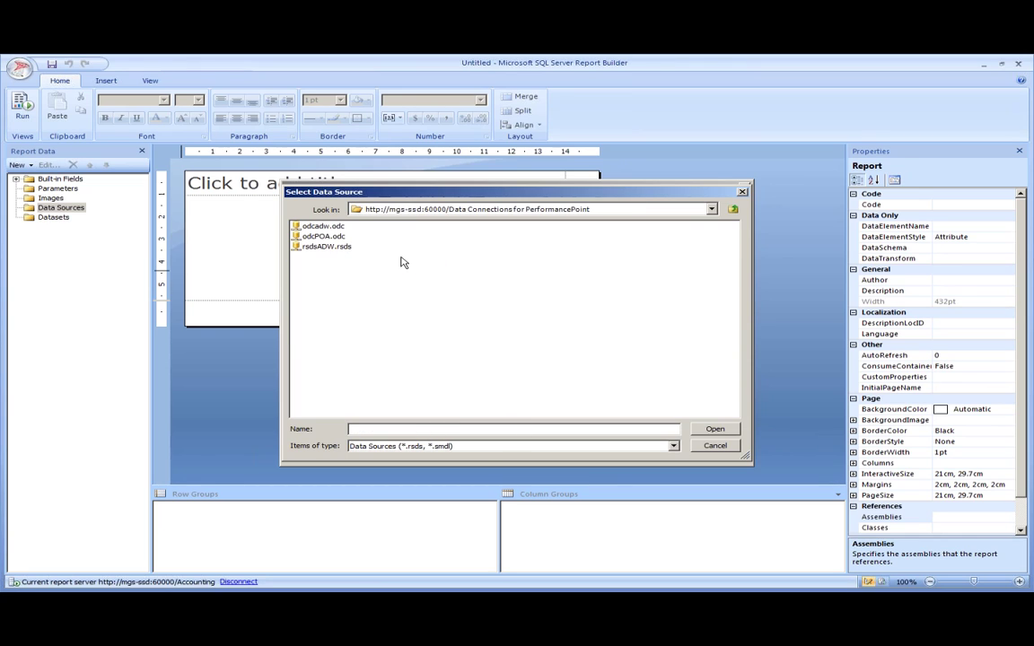
click(328, 247)
double_click(346, 247)
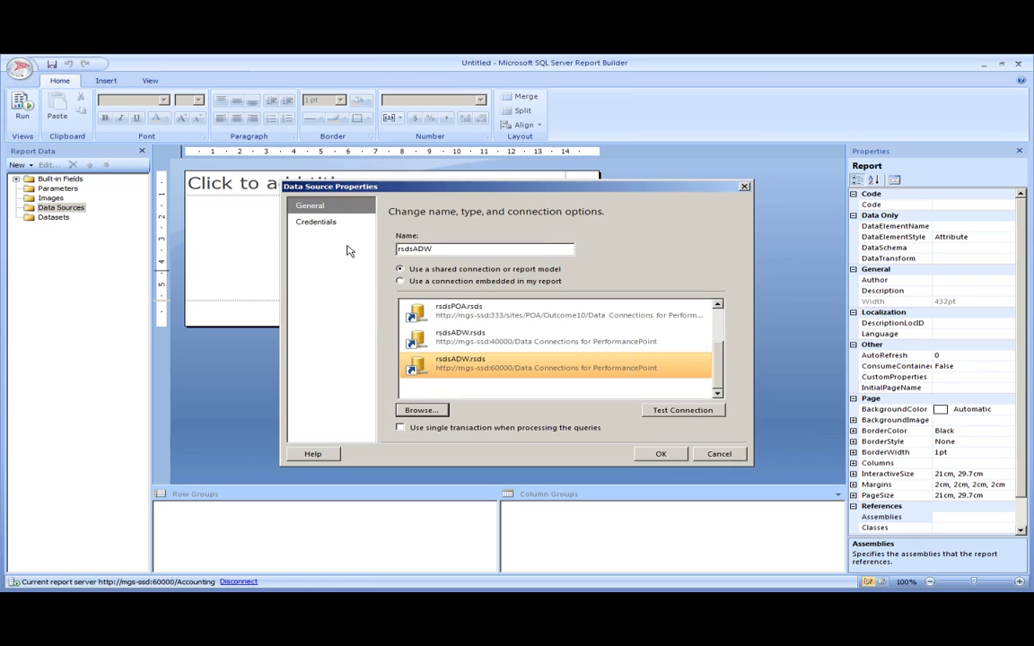
Test the rsdsADW connection and accept the data source properties.
click(682, 410)
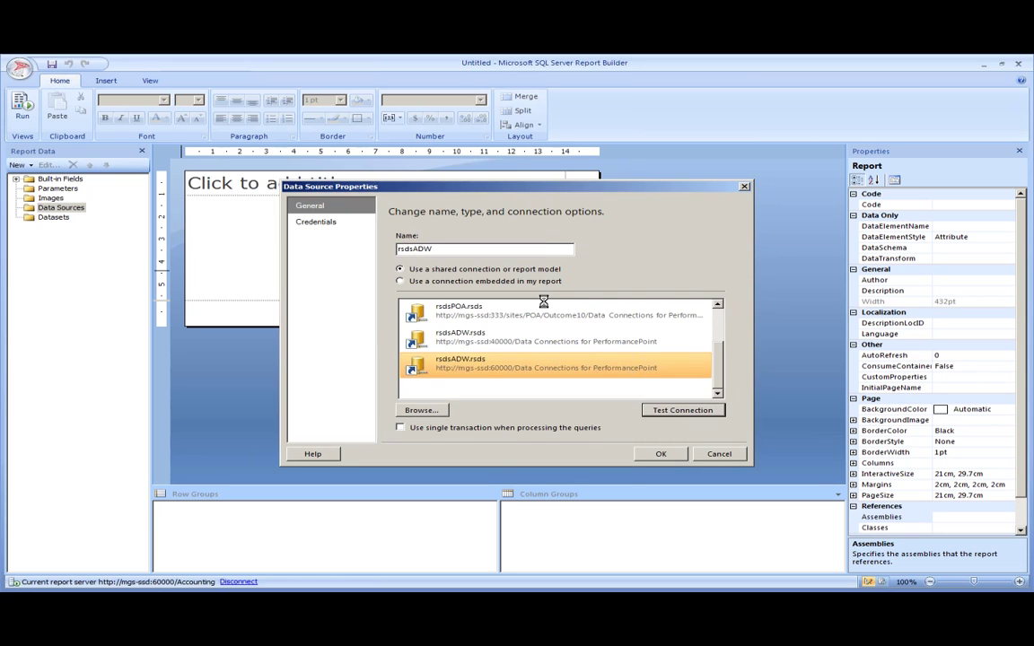
click(515, 331)
click(650, 453)
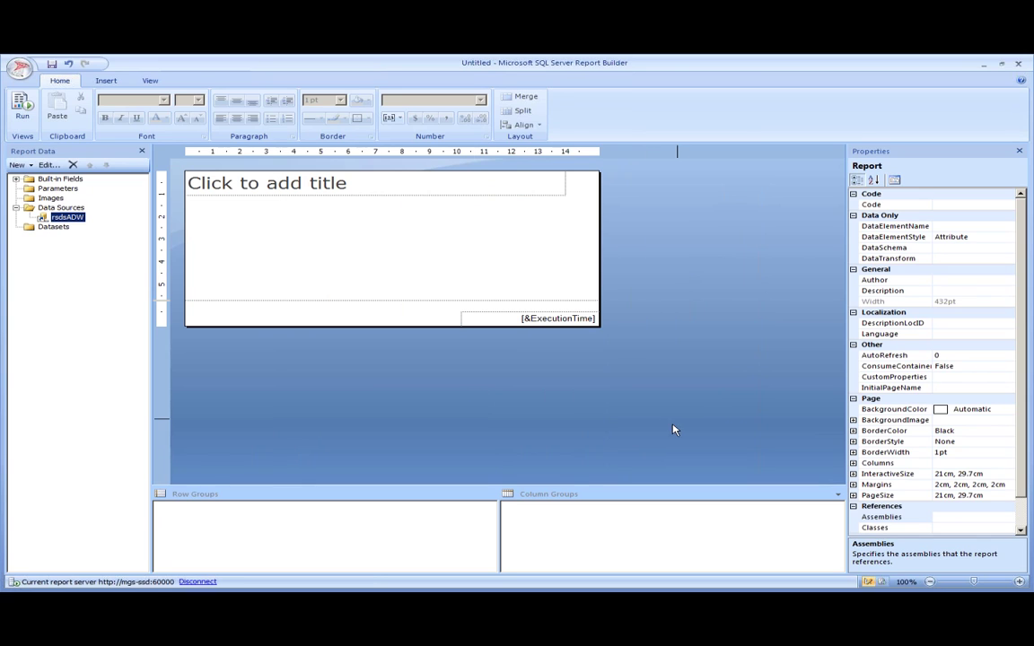
click(332, 260)
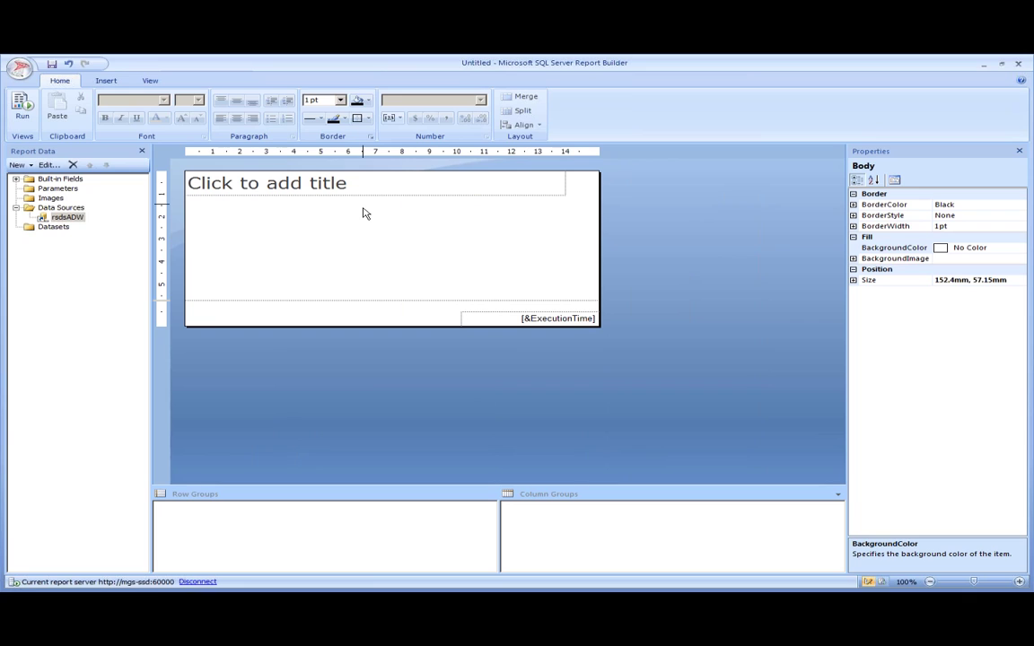
Add a dataset named dsADW that is embedded in the report and uses the rsdsADW data source.
click(51, 228)
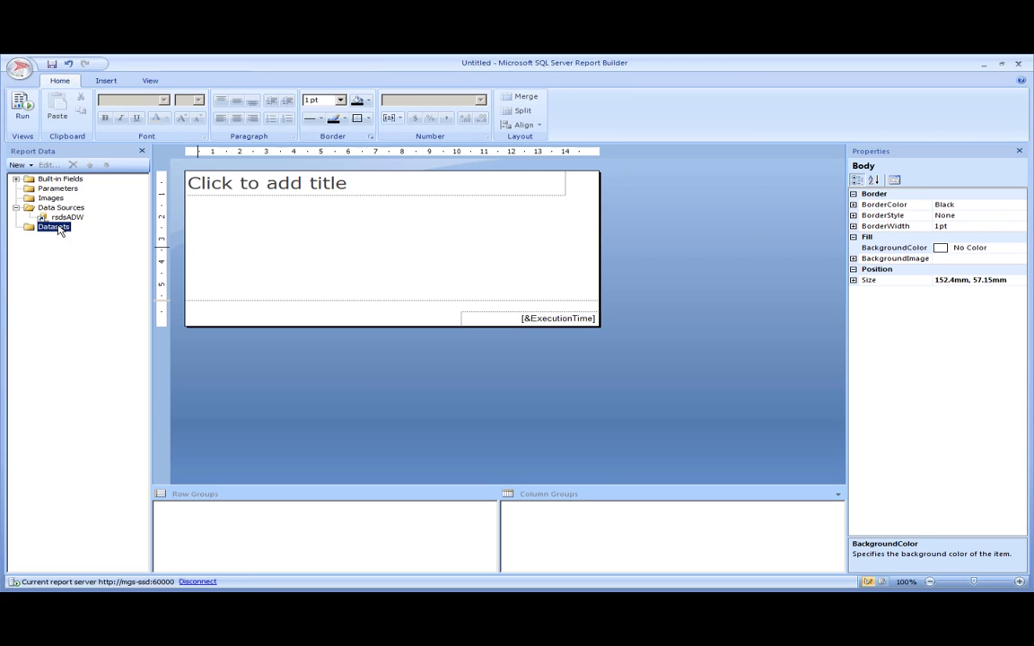
right_click(60, 226)
click(106, 232)
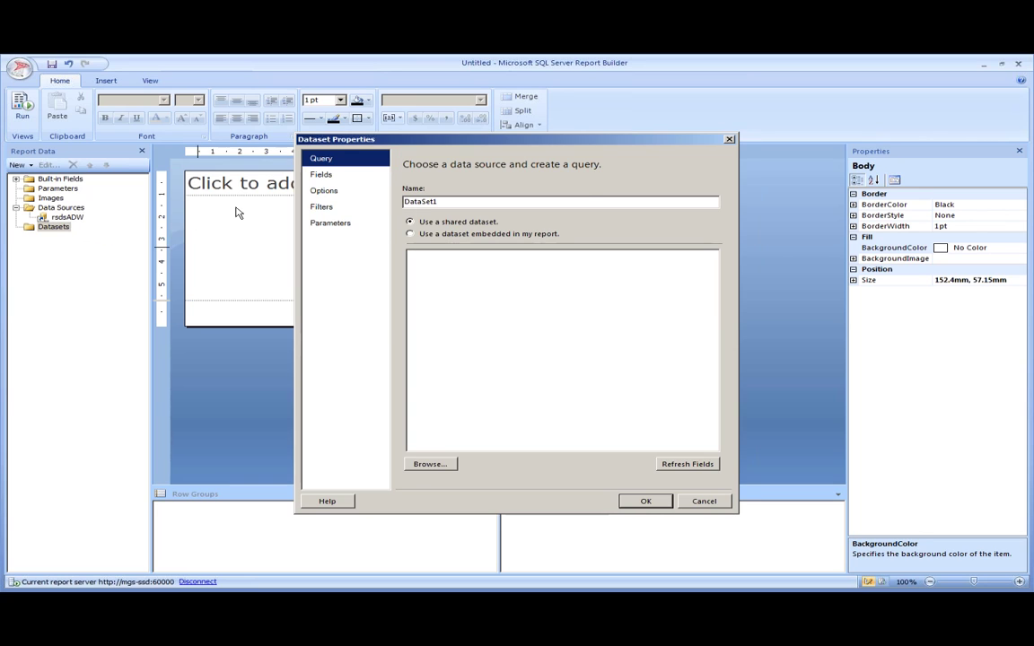
double_click(567, 200)
text(dsADW)
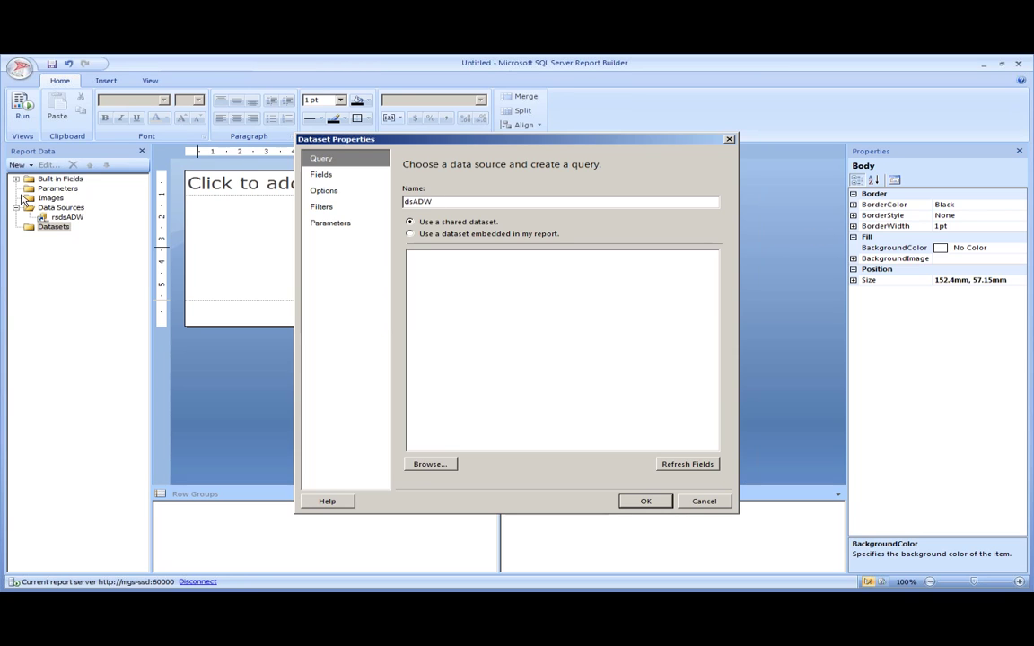
click(491, 232)
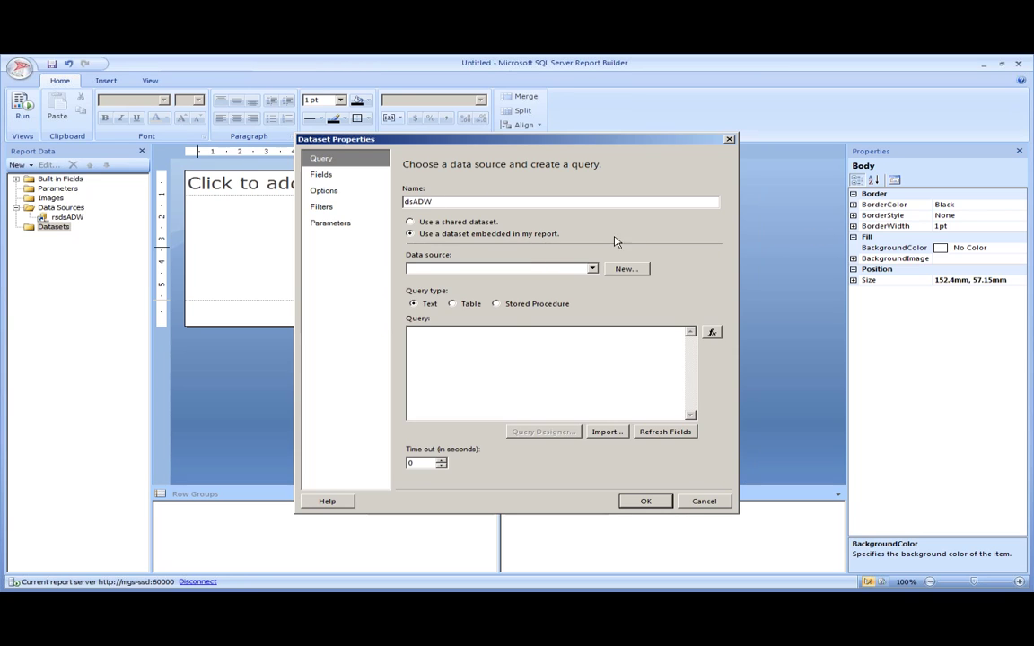
click(507, 268)
click(502, 279)
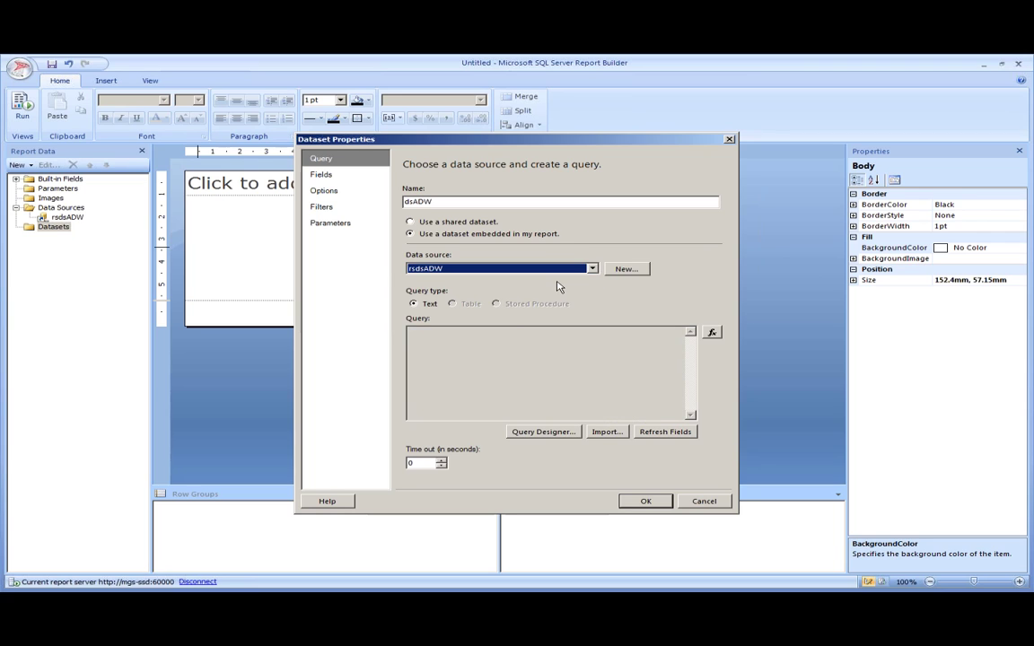
Open the query designer for dsADW and add the Sales Amount and Gross Profit Margin measures from Sales Summary to the query.
click(542, 431)
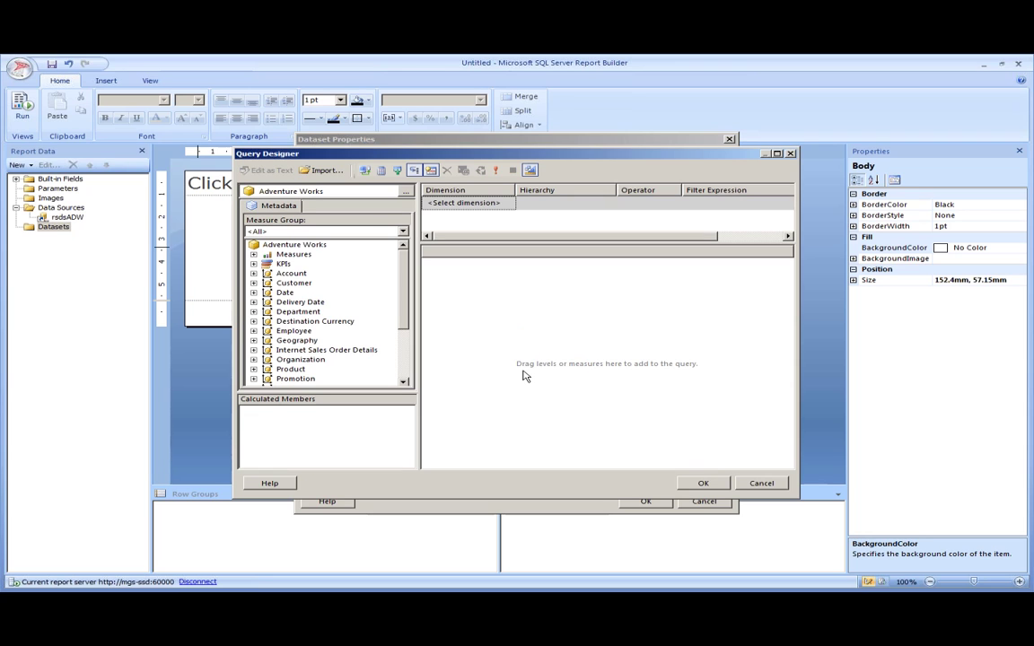
click(253, 254)
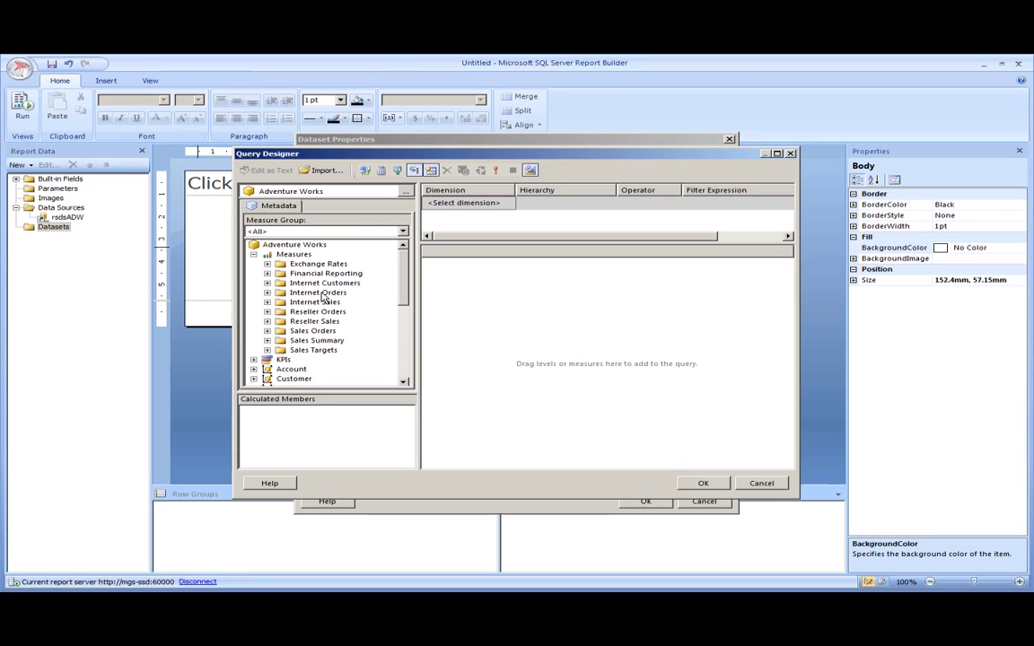
click(267, 331)
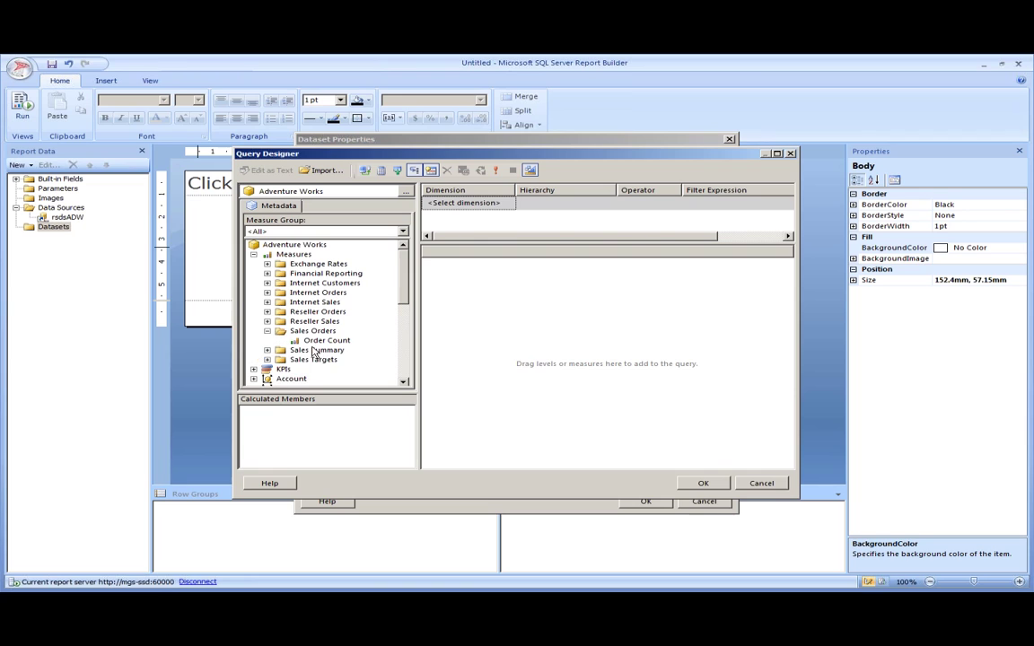
click(267, 350)
scroll(274, 359, down, 2)
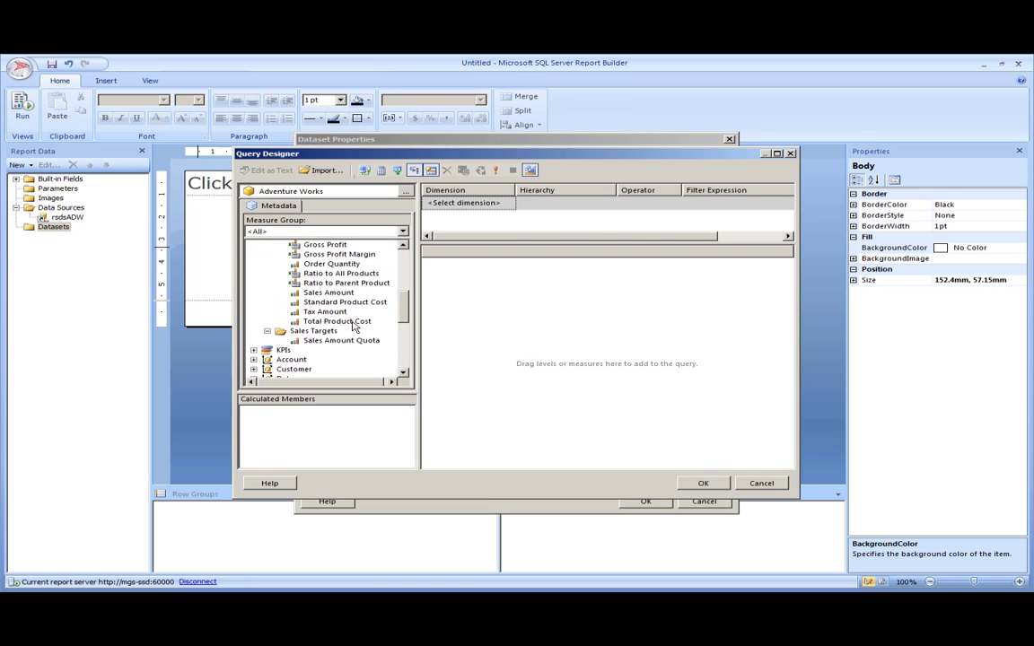
drag(329, 295, 565, 304)
click(351, 255)
drag(351, 255, 401, 253)
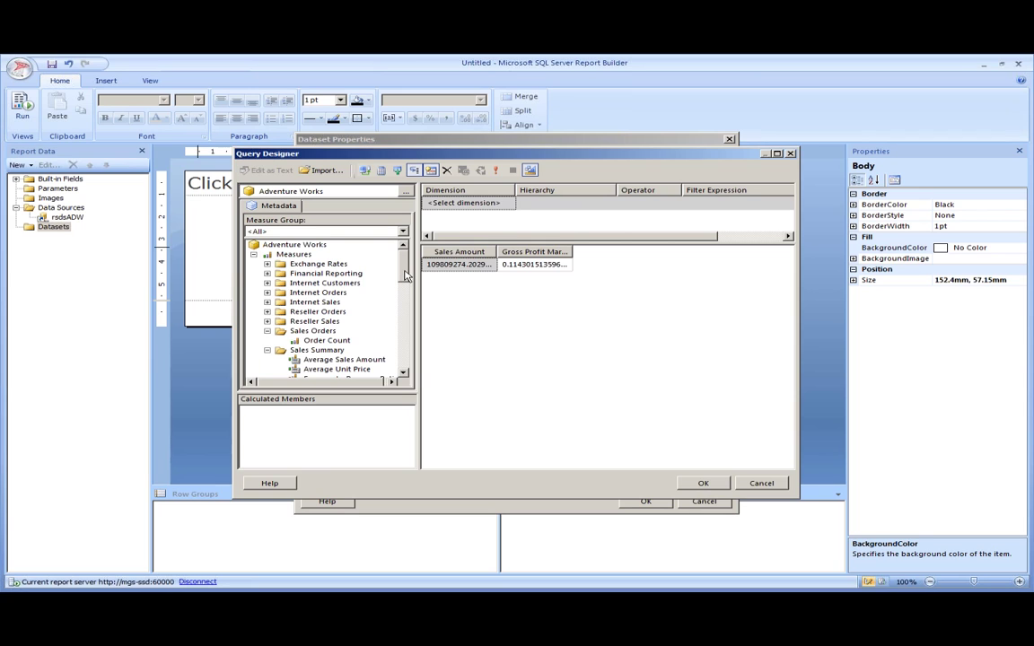
Add the Internet Sales Amount measure from the Internet Sales folder to the query and collapse the measures.
scroll(368, 249, down, 2)
scroll(367, 249, up, 2)
click(267, 294)
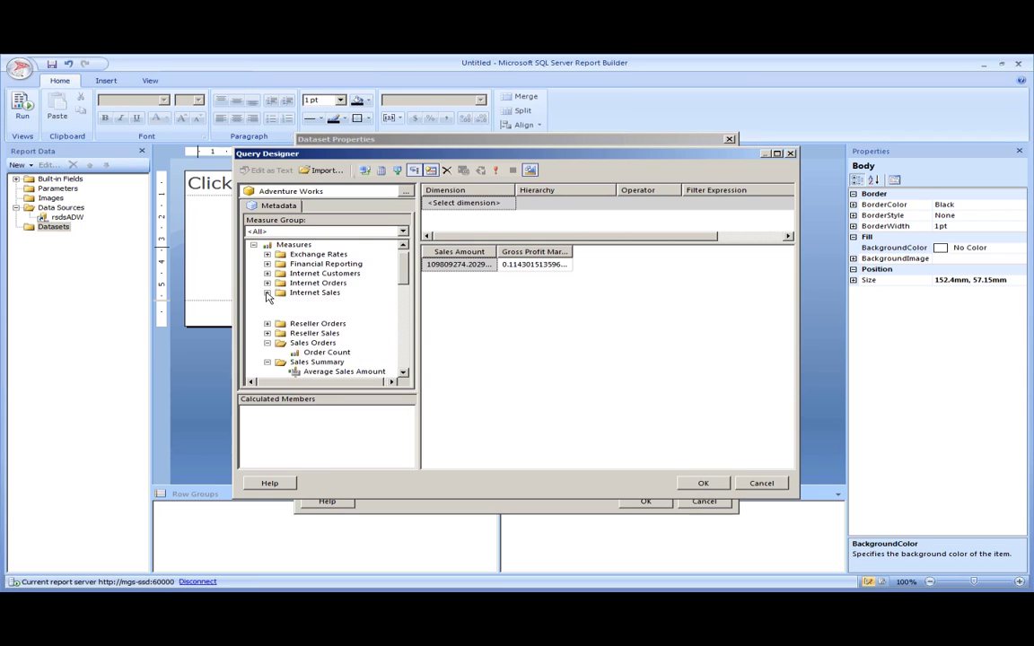
scroll(402, 311, down, 2)
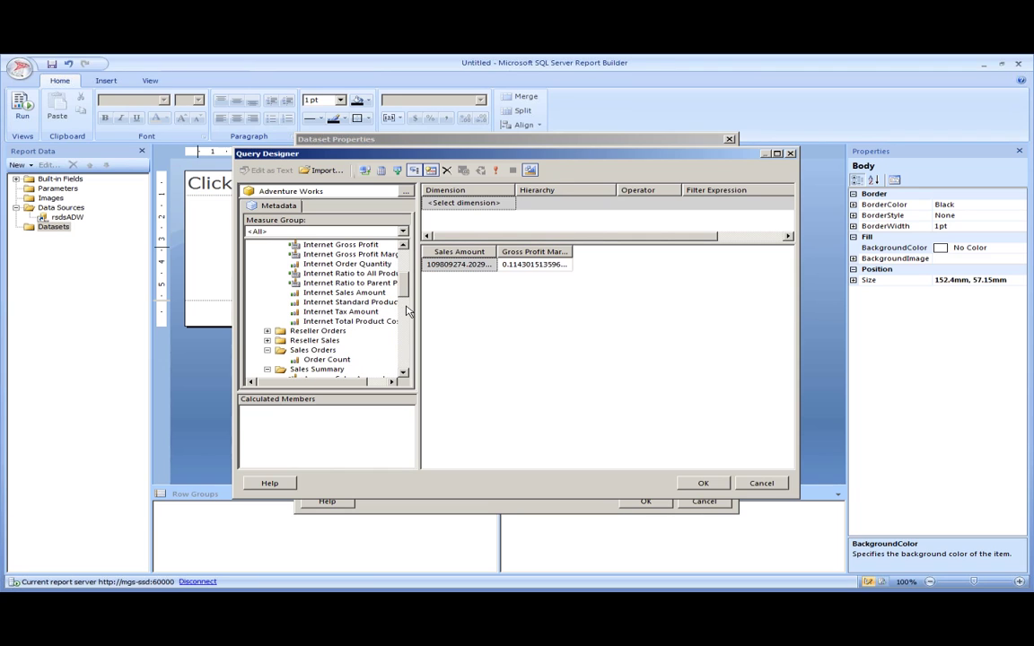
drag(343, 292, 650, 295)
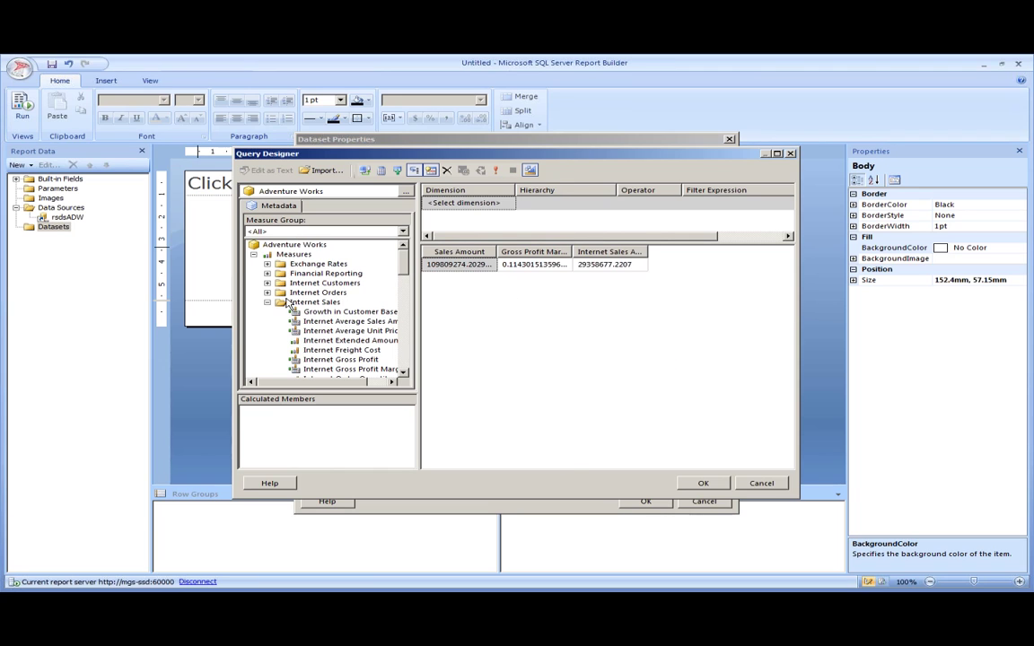
click(268, 302)
click(254, 254)
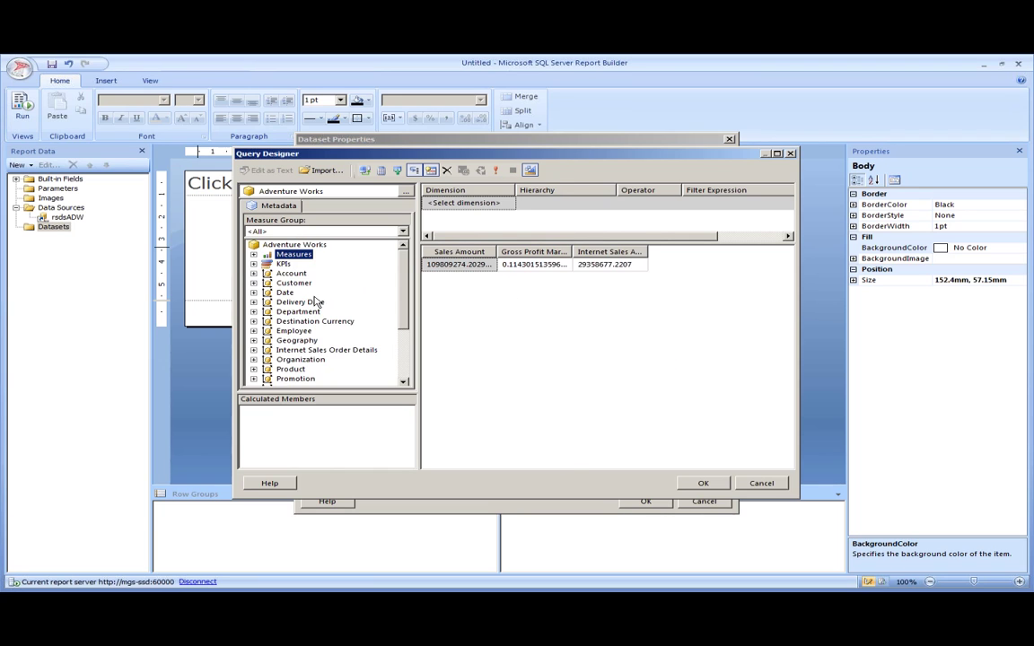
Add a Date.Calendar filter to the query, set it to CY 2008 and make it a parameter.
double_click(287, 292)
click(268, 303)
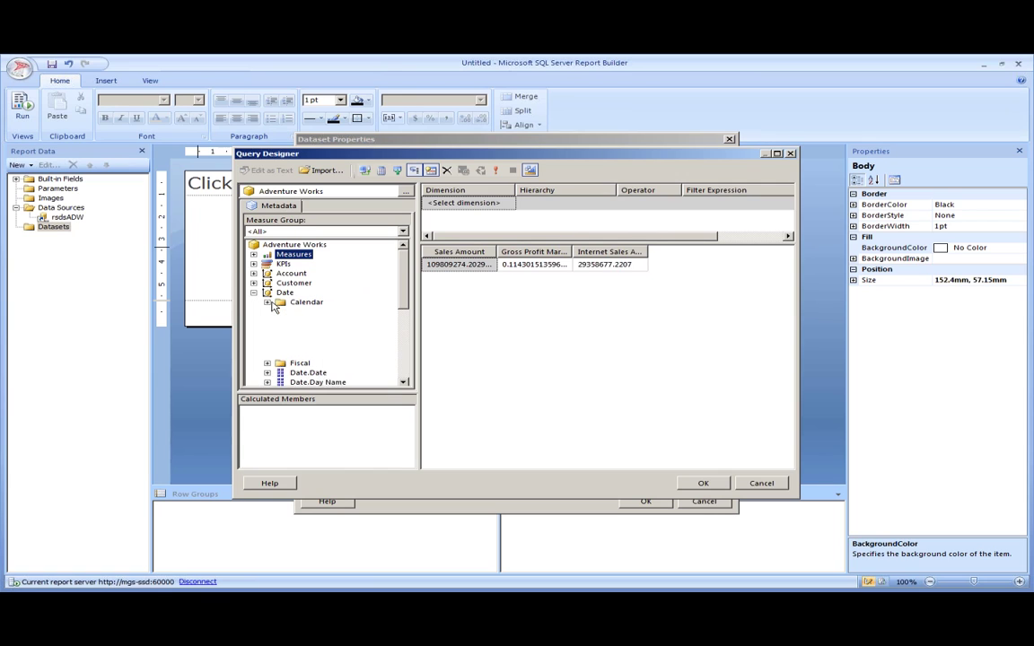
drag(341, 350, 498, 203)
click(717, 202)
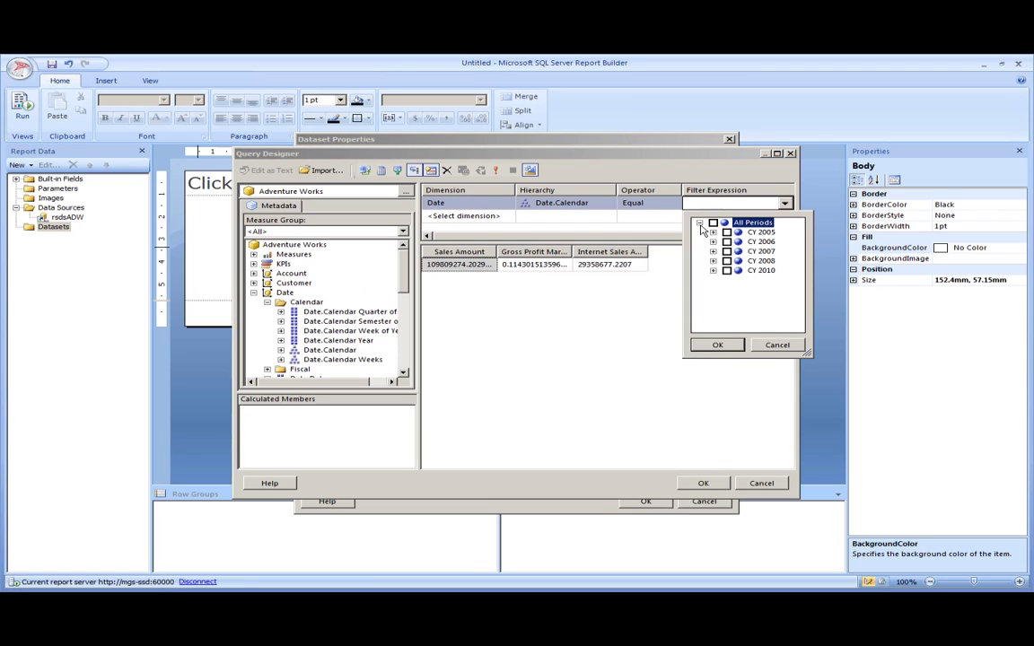
click(726, 260)
click(716, 345)
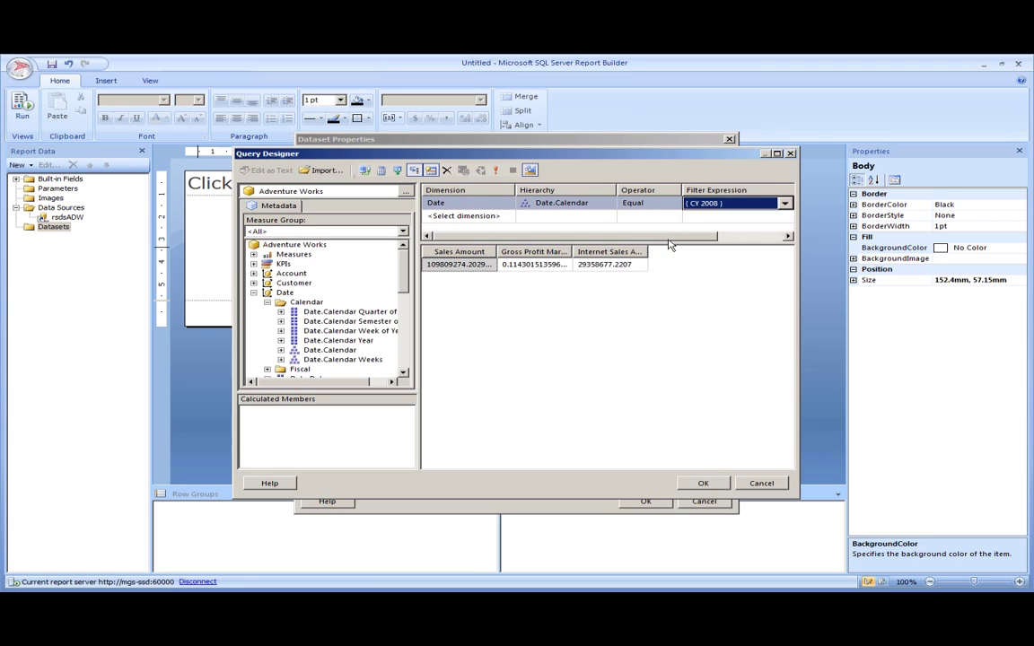
drag(668, 237, 718, 237)
click(764, 202)
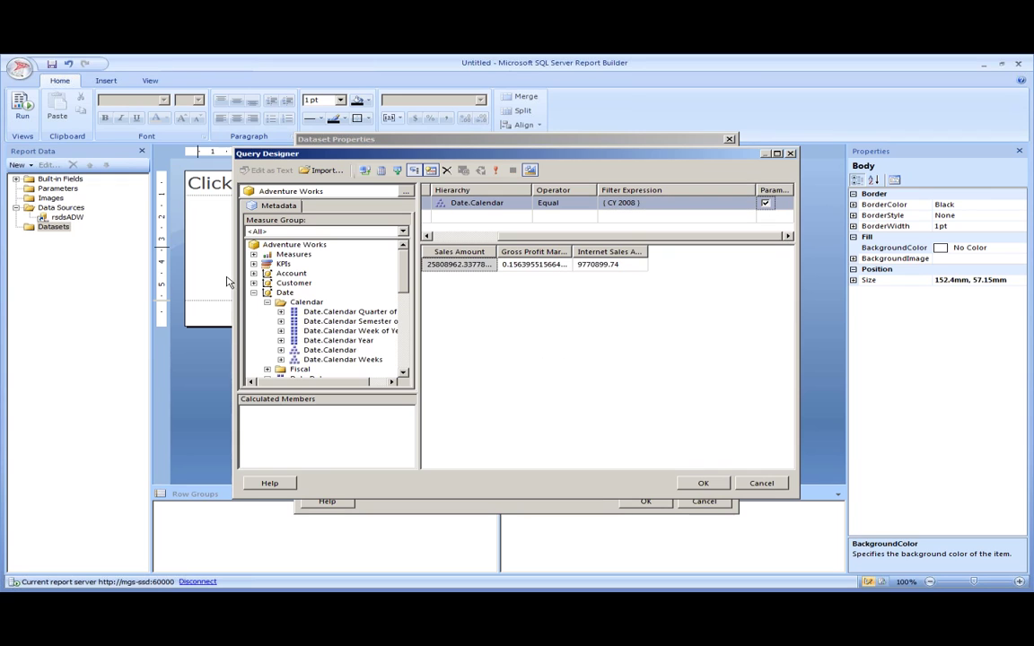
Add a Product Categories filter from the Product dimension and set it to All Products.
click(253, 292)
scroll(332, 309, down, 2)
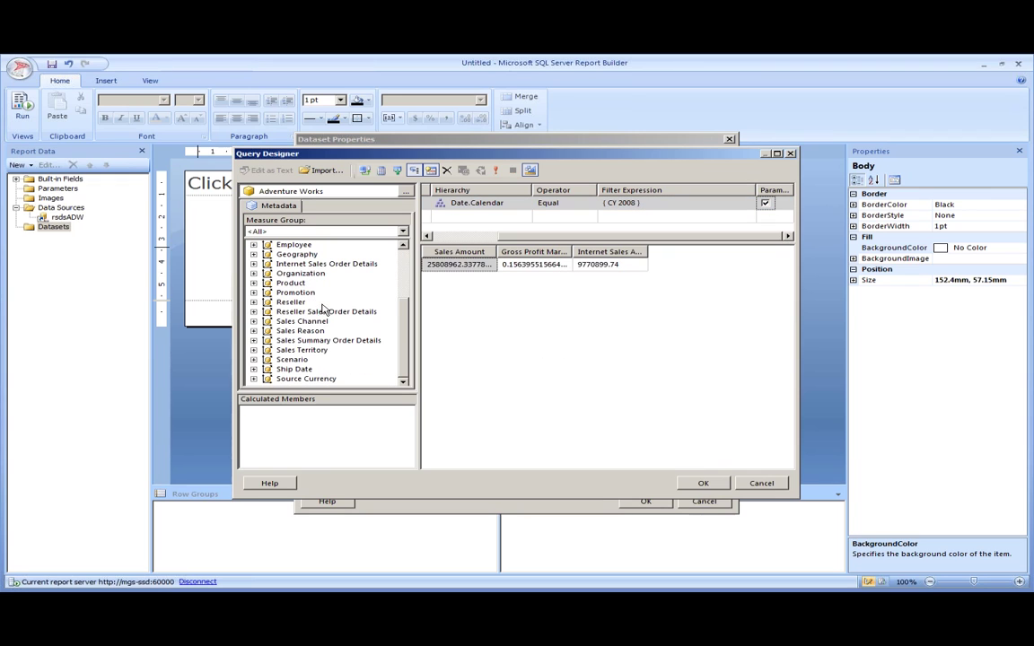
click(253, 283)
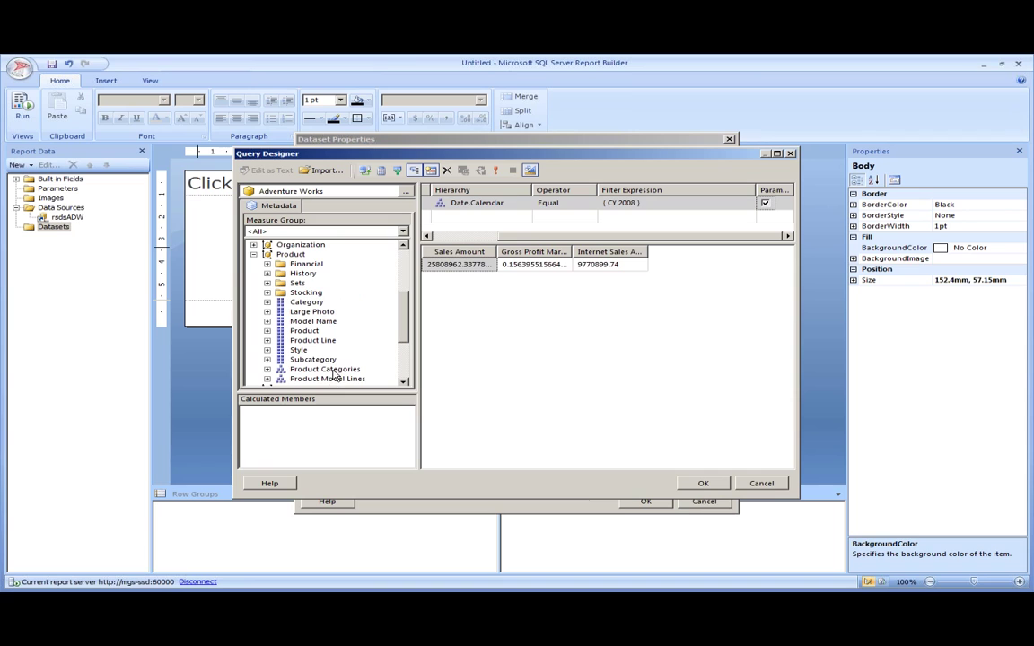
drag(329, 369, 489, 219)
click(678, 216)
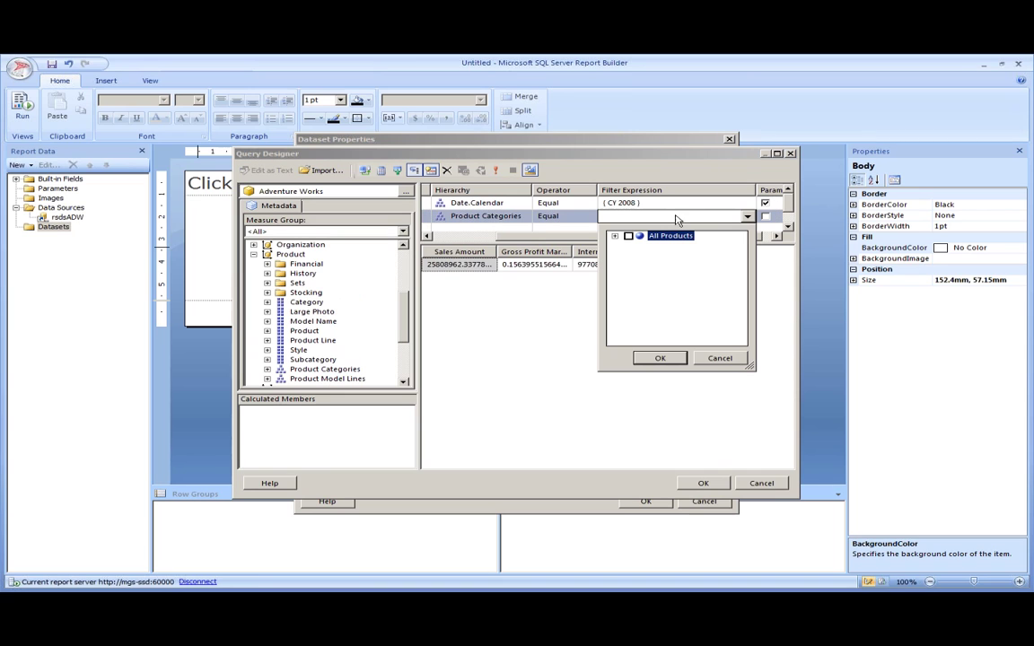
click(628, 236)
click(660, 358)
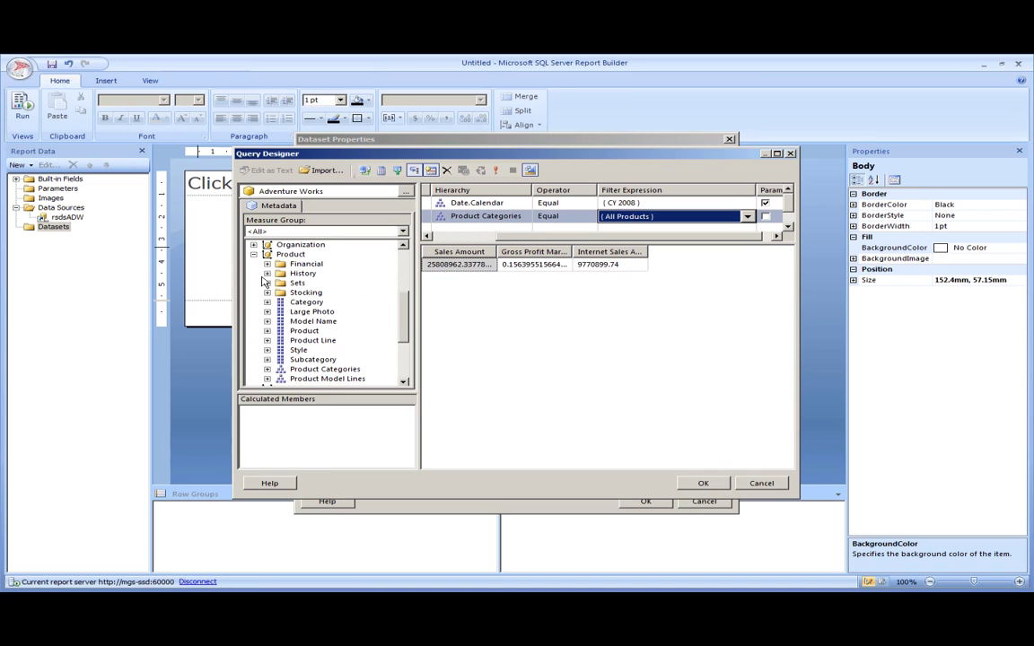
Add a filter on the Sales Territory hierarchy and set it to North America.
click(253, 254)
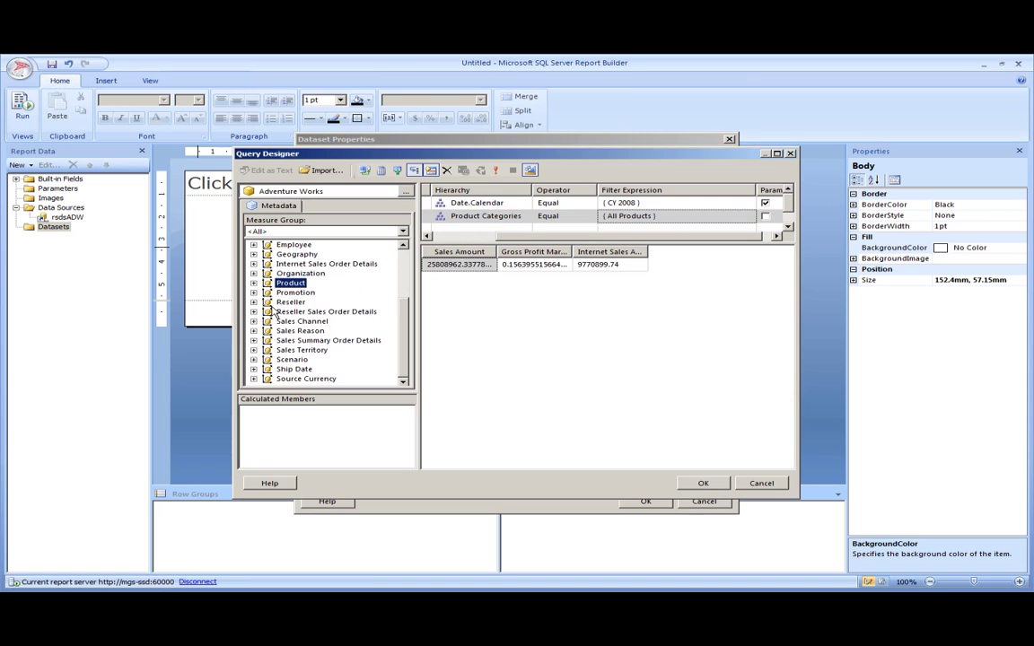
click(253, 349)
drag(309, 382, 556, 229)
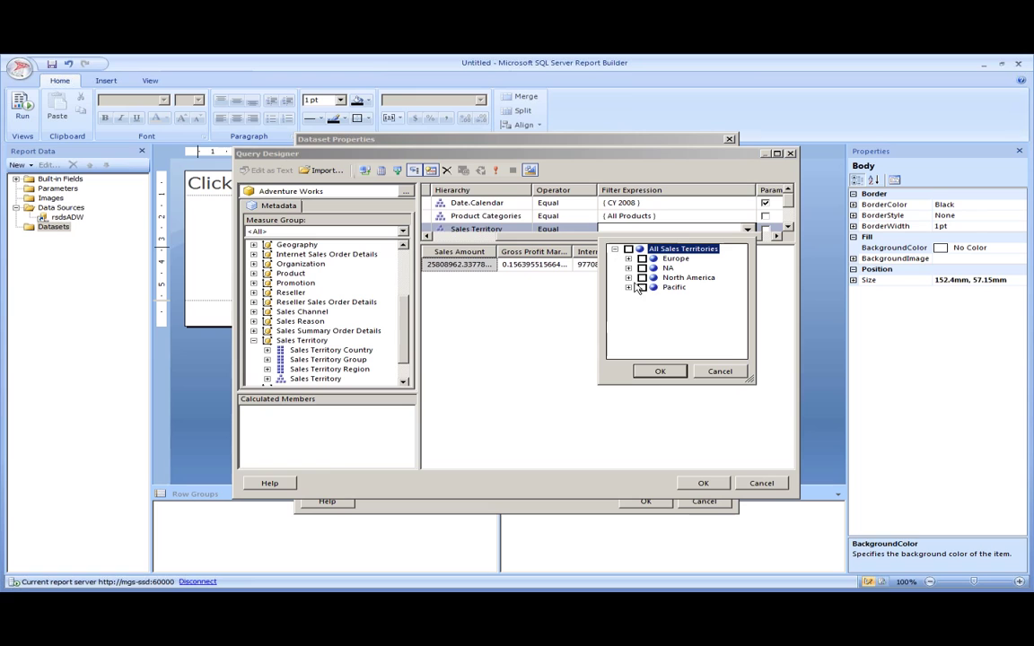
click(642, 277)
click(660, 371)
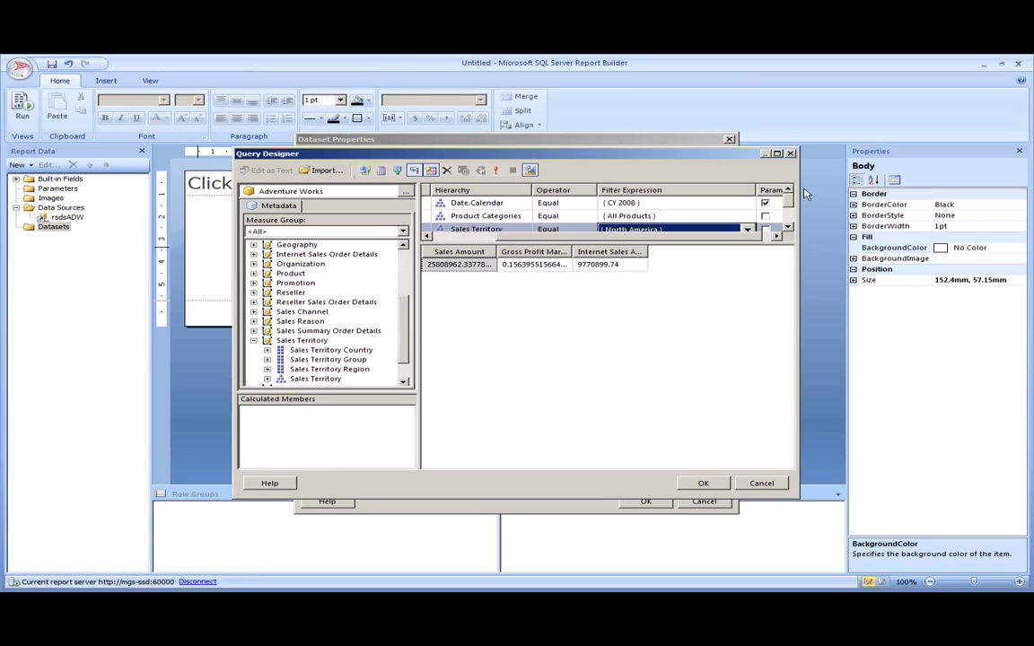
Make the Product Categories and Sales Territory filters parameters and collapse the Sales Territory dimension.
click(764, 216)
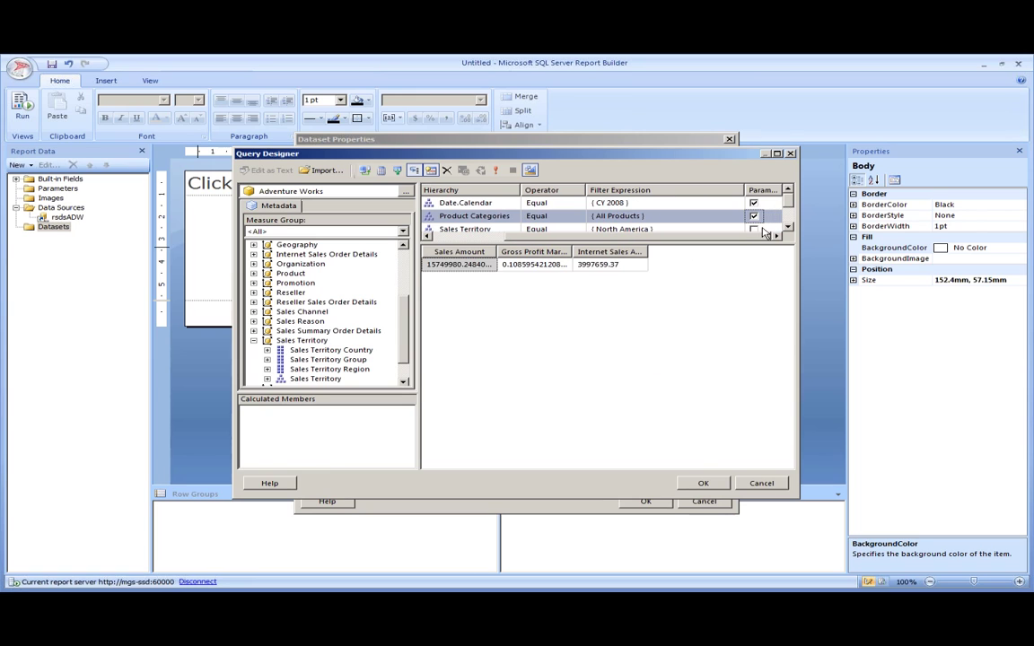
click(762, 229)
double_click(308, 340)
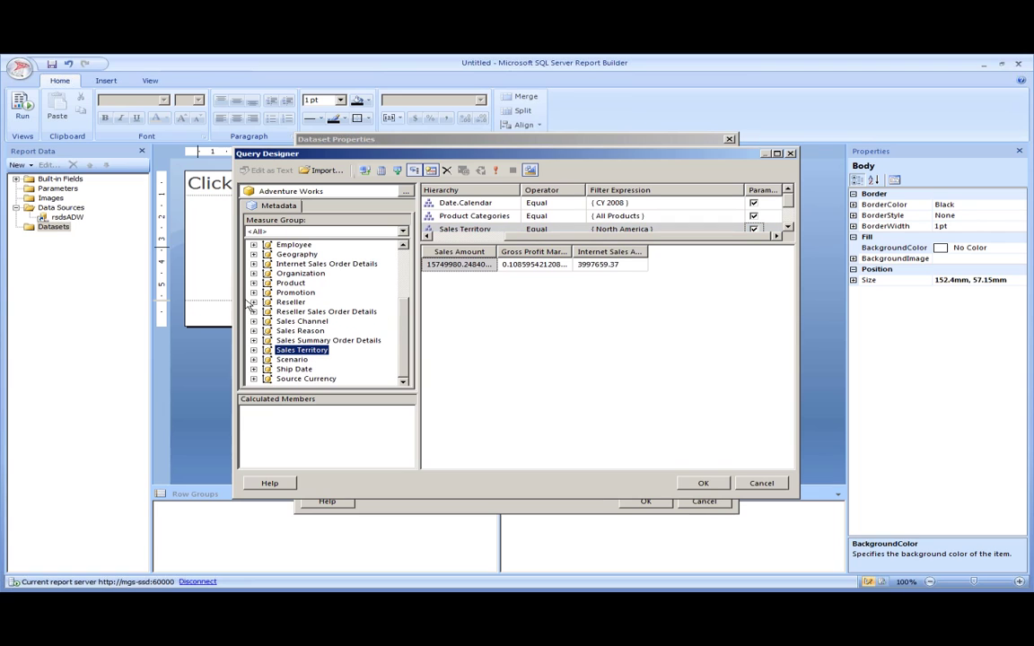
Add the Category level of the Product Categories hierarchy from the Product dimension to the query.
click(254, 284)
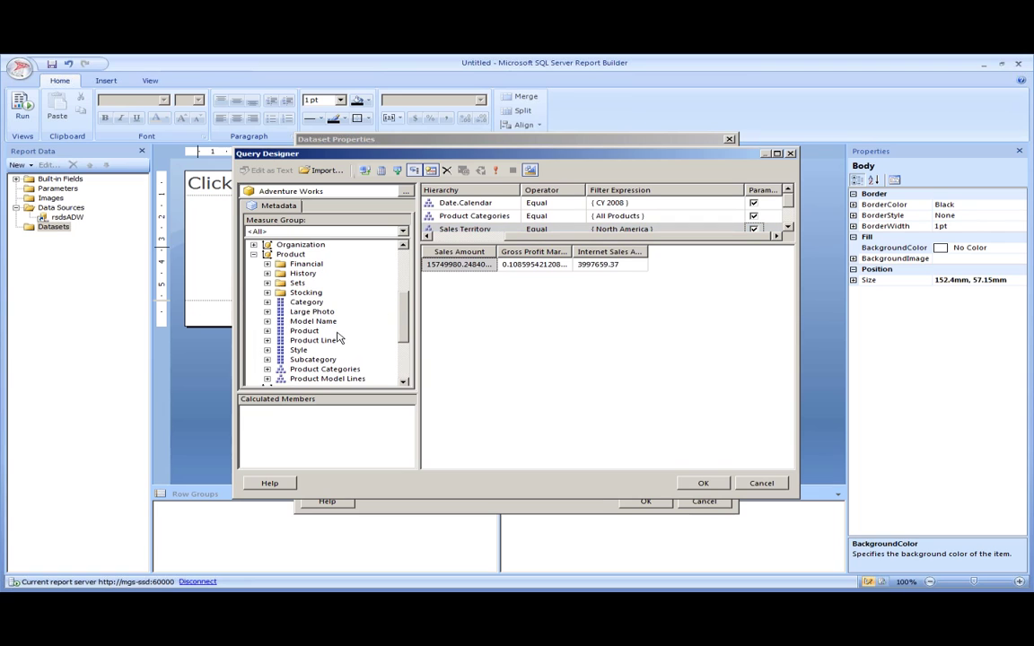
click(266, 369)
drag(311, 359, 447, 359)
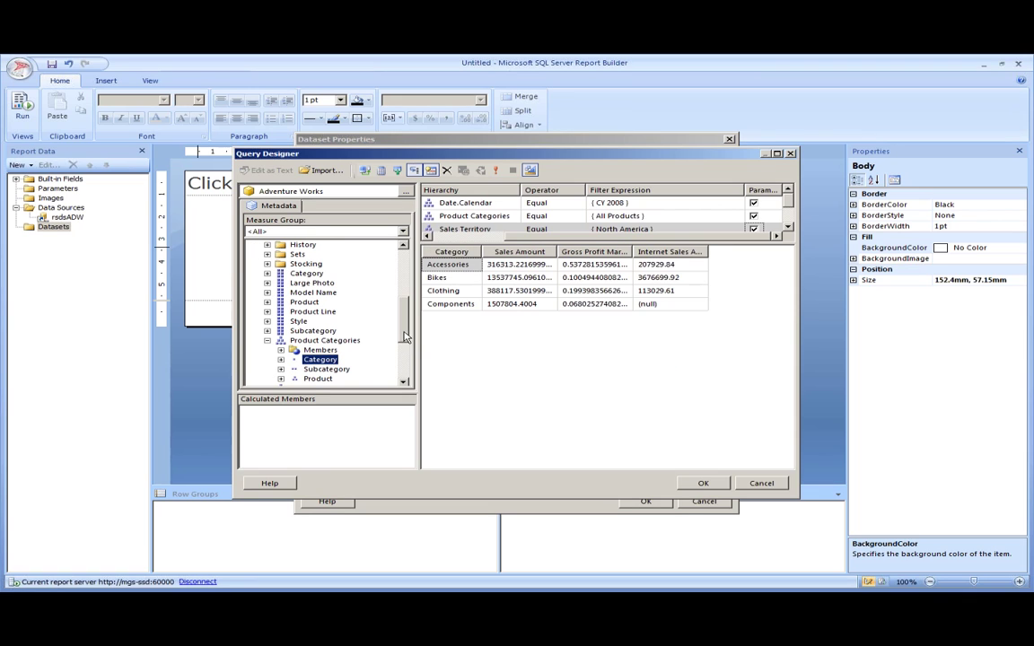
Add the Date.Calendar hierarchy to the query and accept the query and the dsADW dataset.
drag(404, 337, 404, 320)
key(Right)
key(Down)
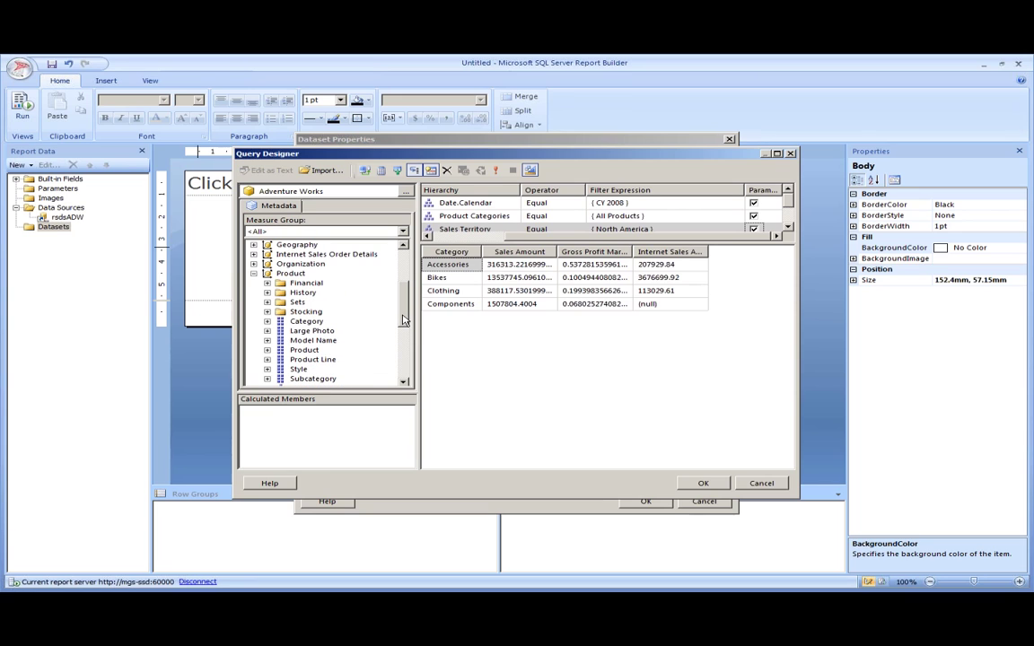
scroll(356, 281, up, 4)
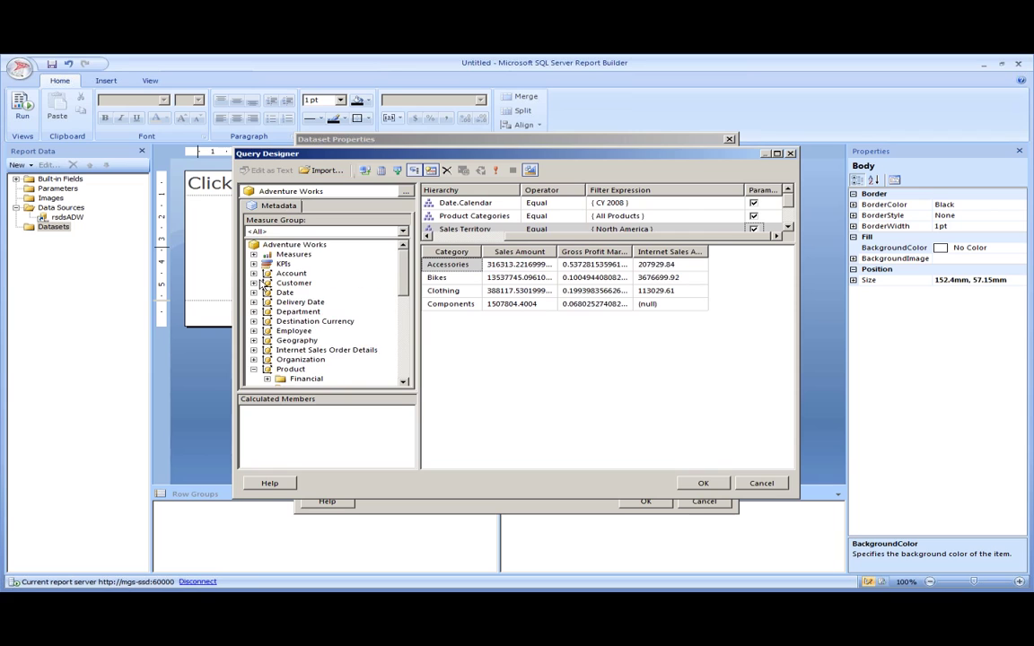
click(254, 293)
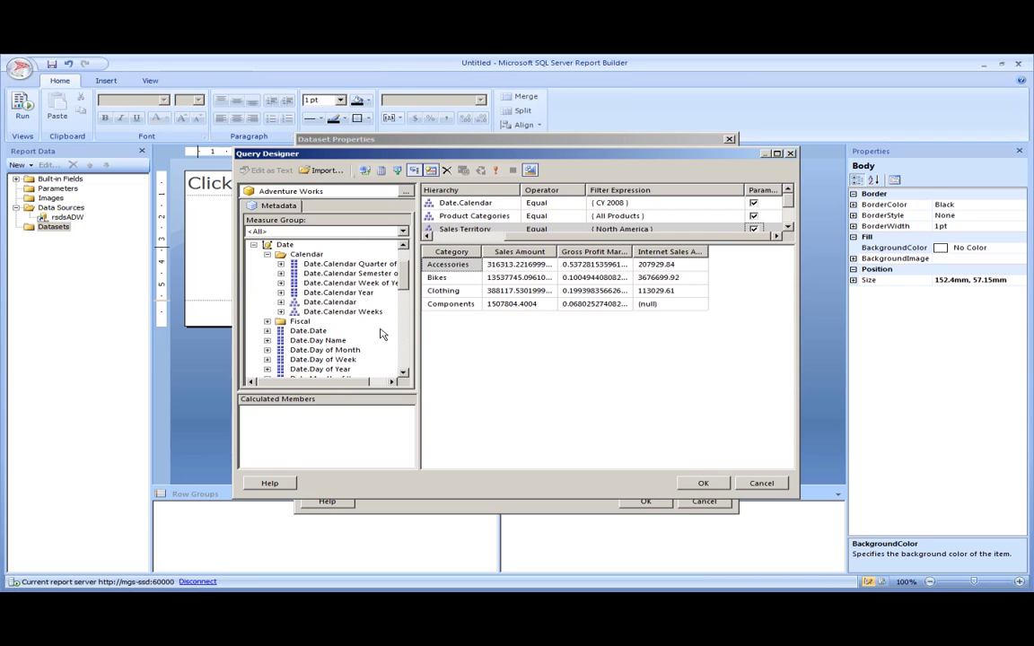
drag(334, 304, 450, 323)
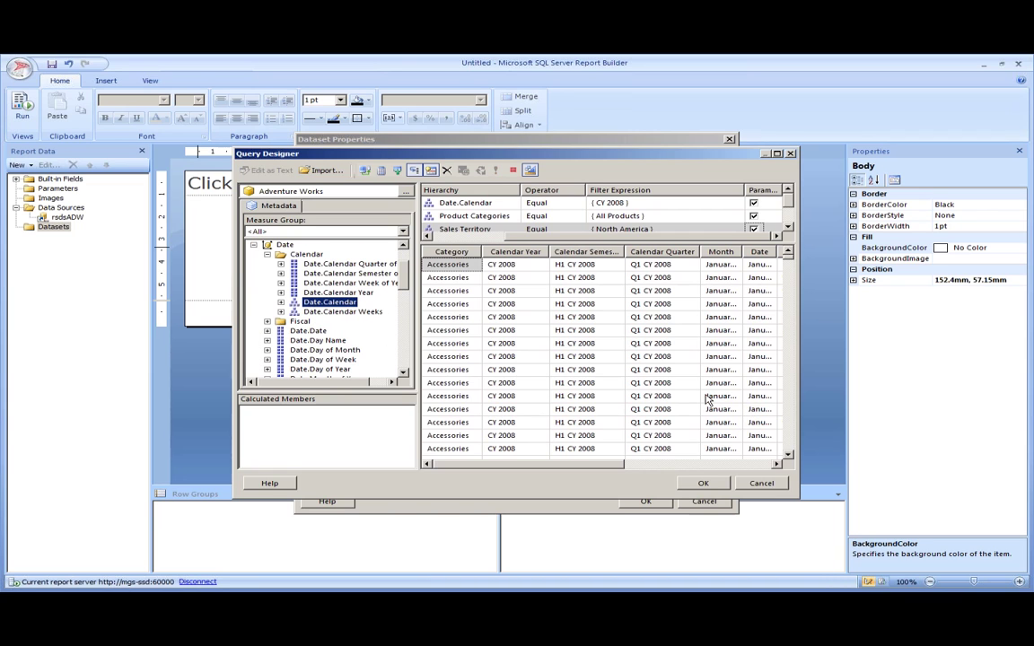
click(703, 482)
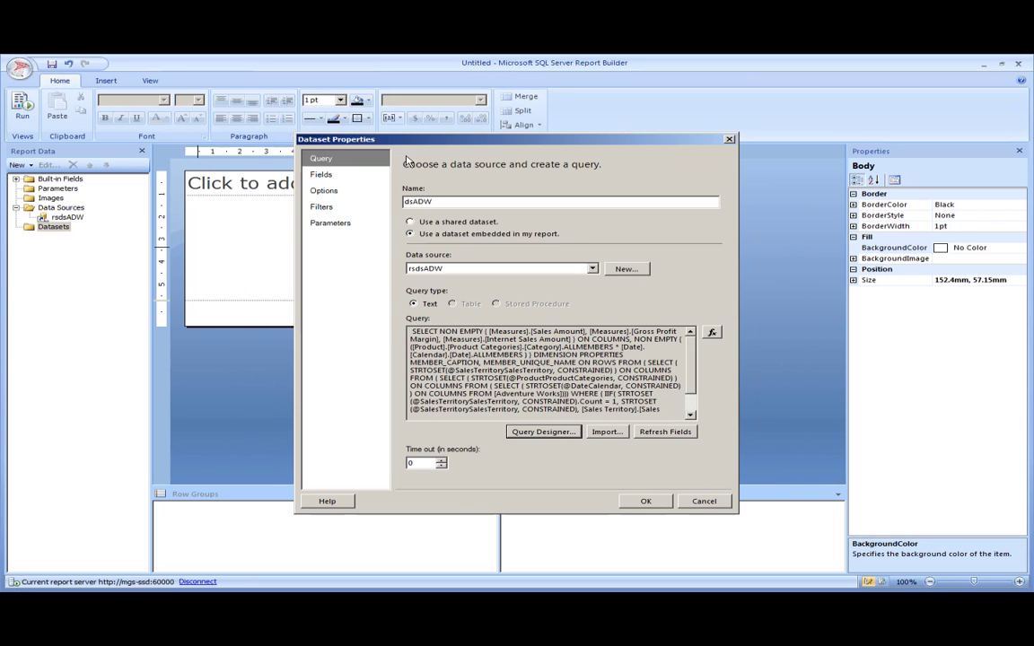
click(647, 501)
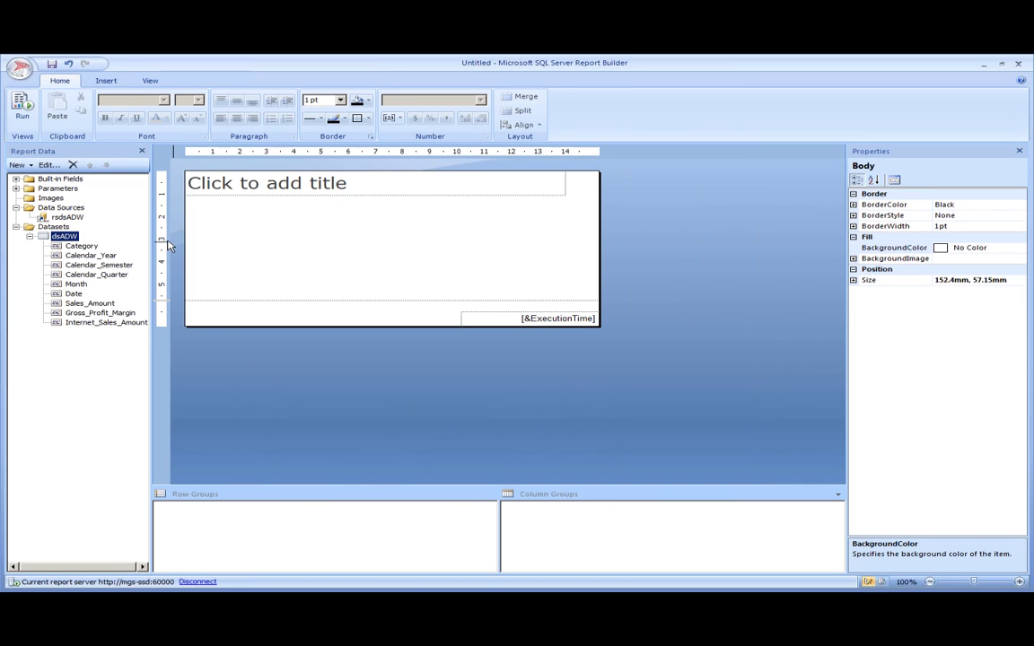
Delete the report's title placeholder and remove the page footer.
key(Delete)
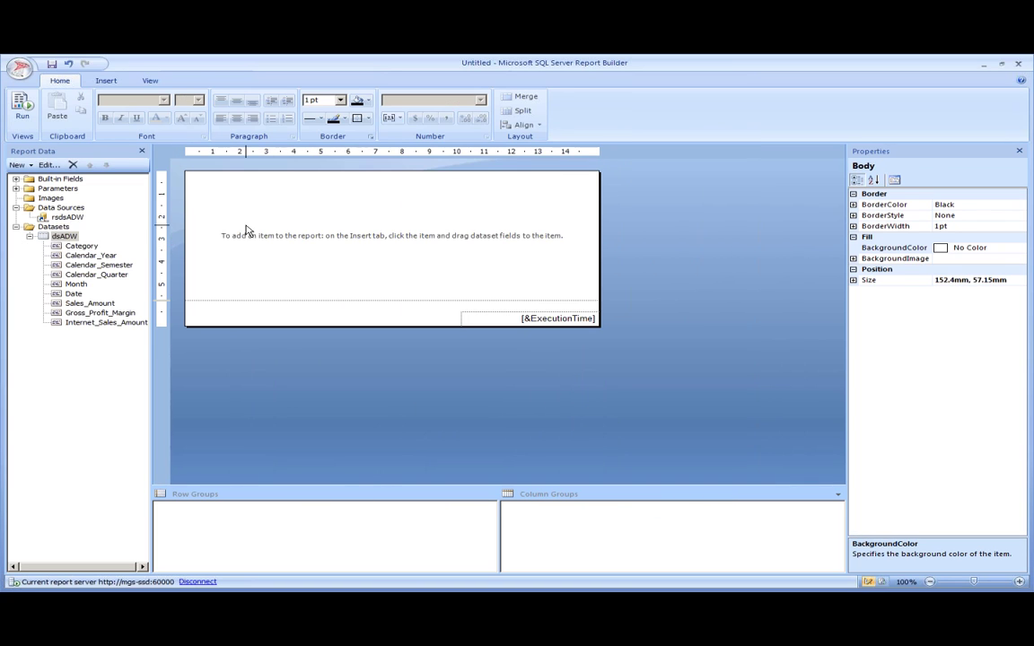
right_click(413, 316)
click(486, 364)
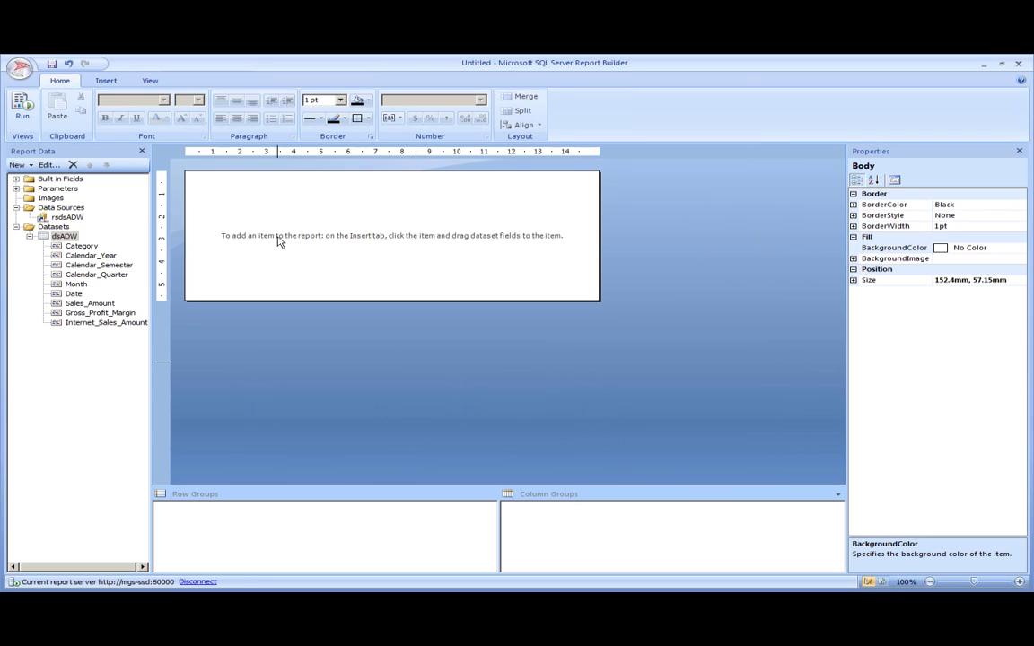
Start a new chart with the Chart Wizard, using the dsADW dataset and the Column chart type.
click(107, 81)
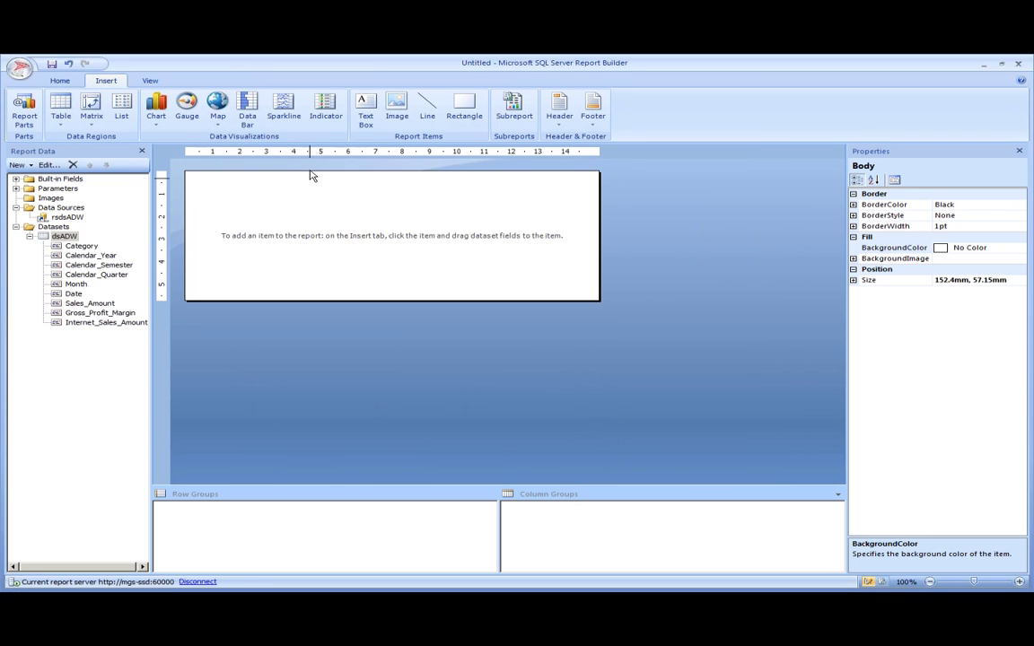
click(157, 118)
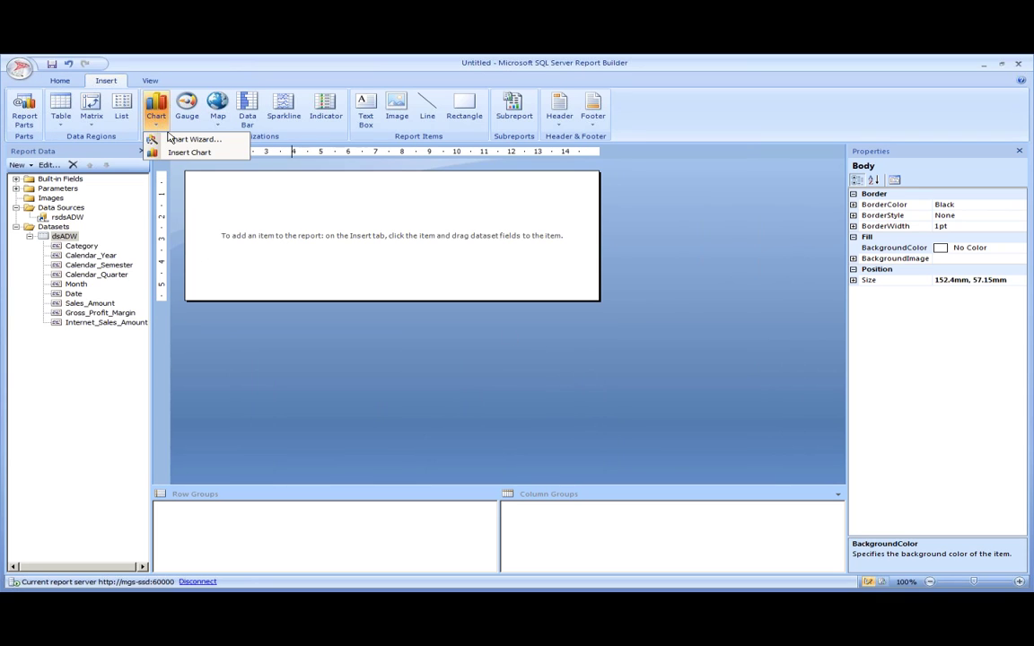
click(183, 142)
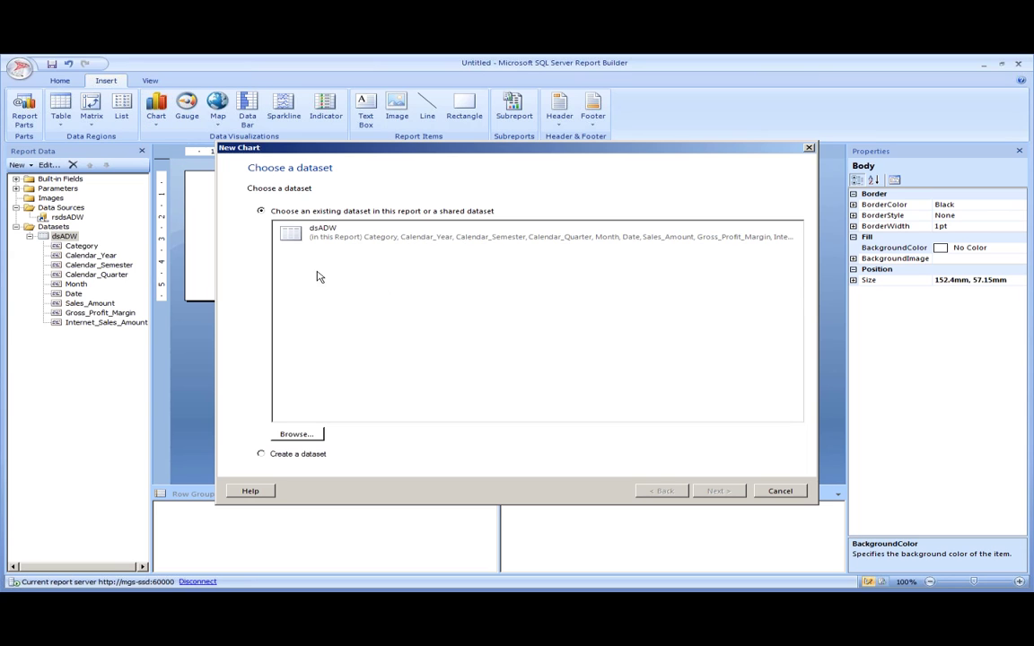
click(350, 240)
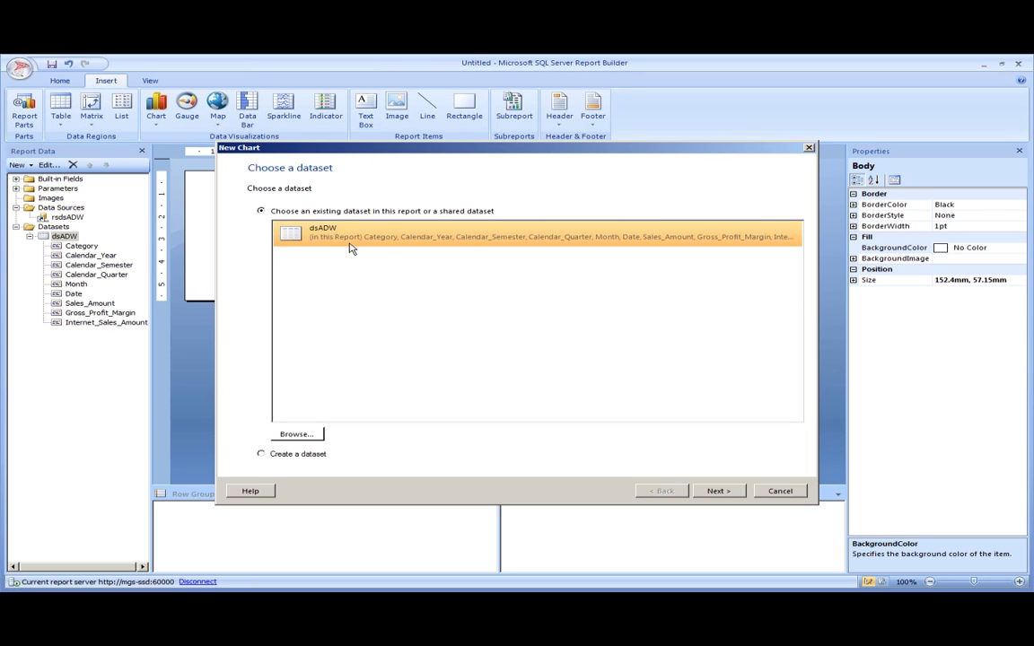
click(717, 490)
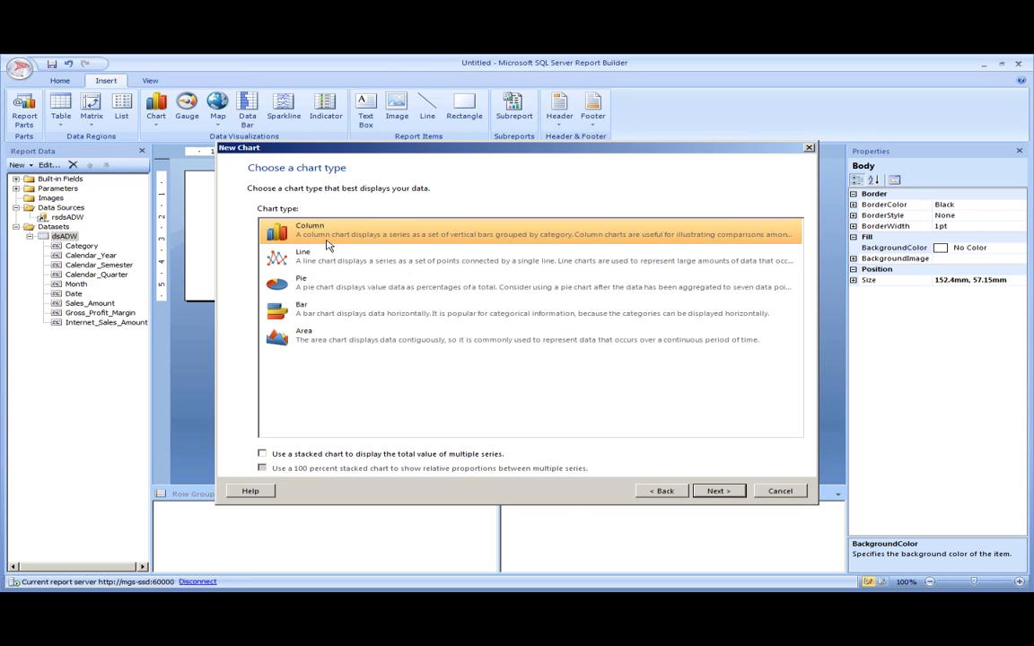
click(718, 491)
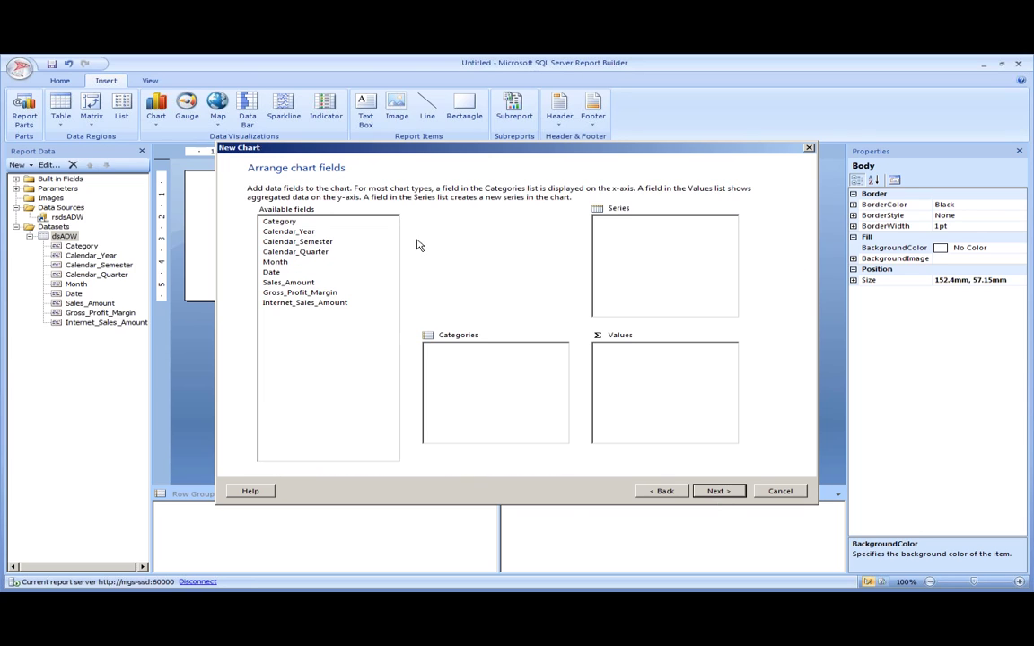
Assign Category to the chart's series, Month to its categories and Sales_Amount to its values, and finish the wizard.
click(304, 224)
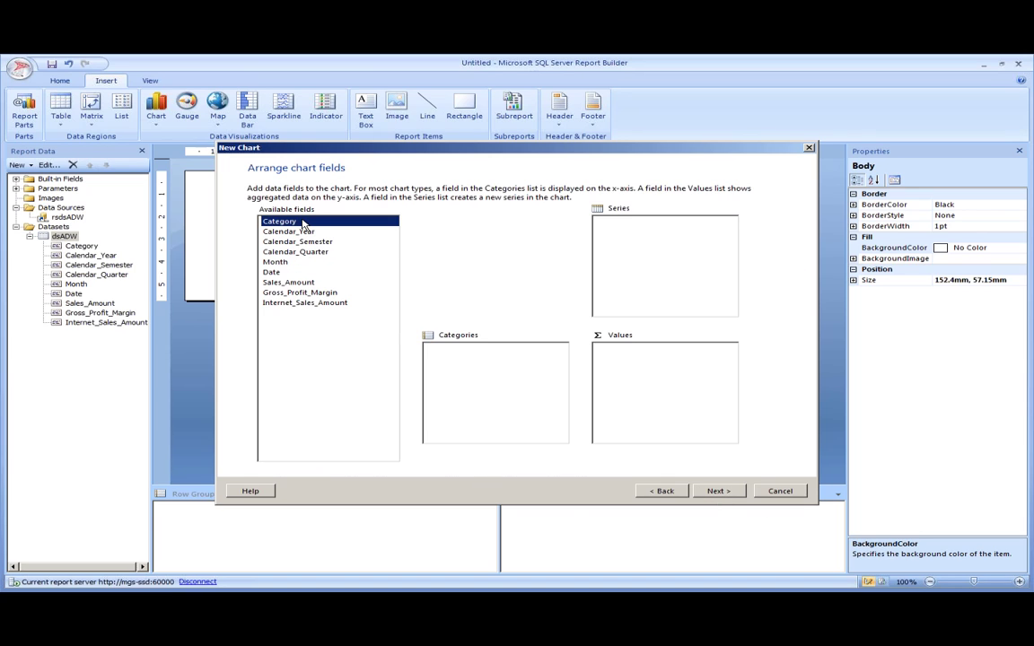
drag(304, 225, 646, 270)
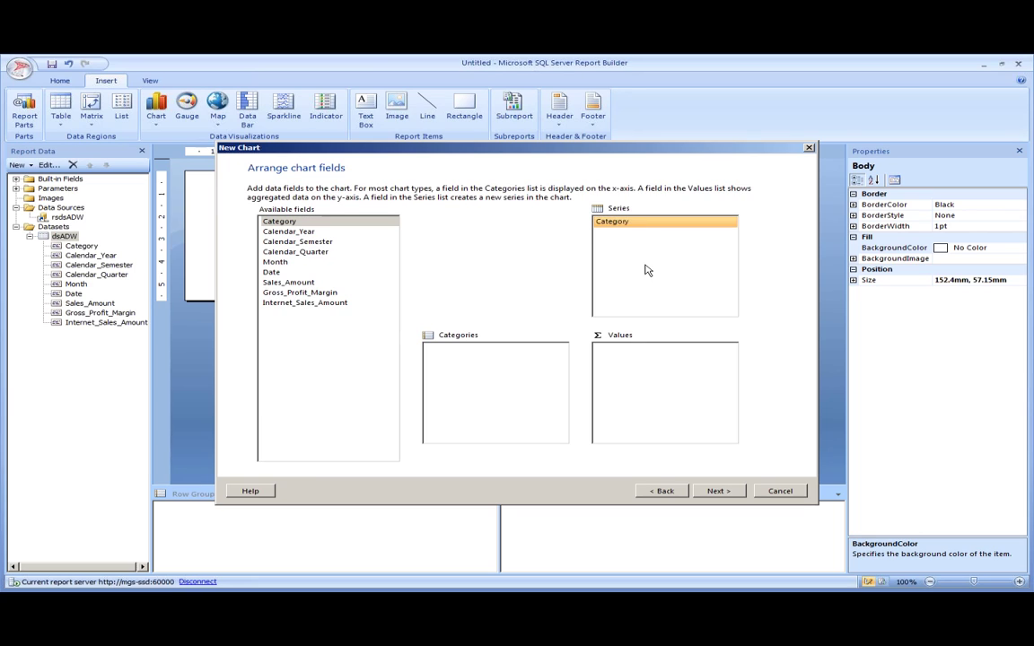
click(312, 232)
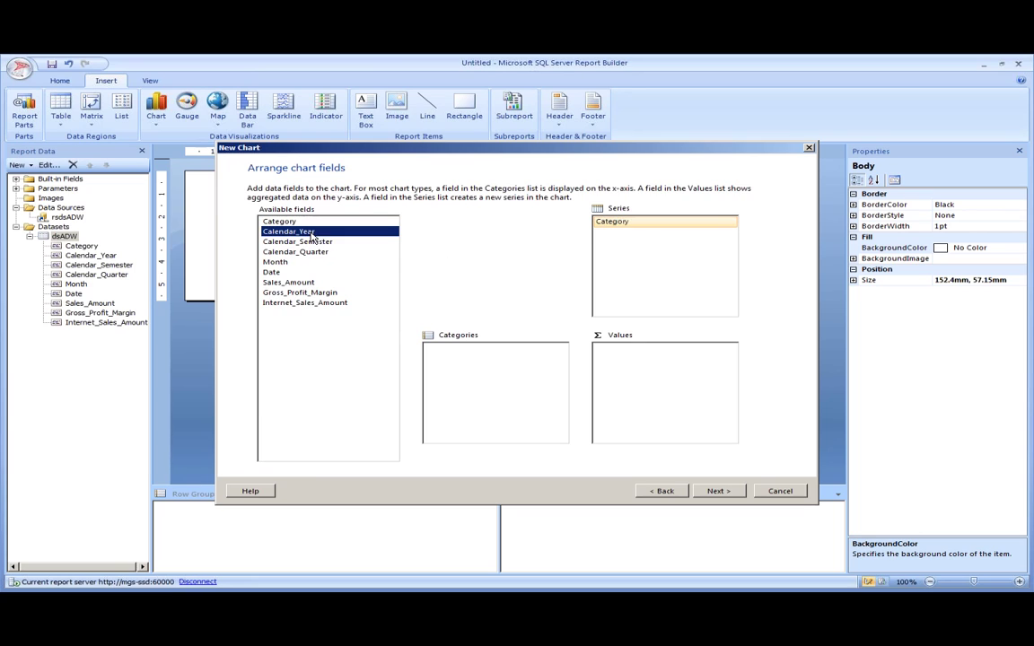
drag(322, 261, 512, 415)
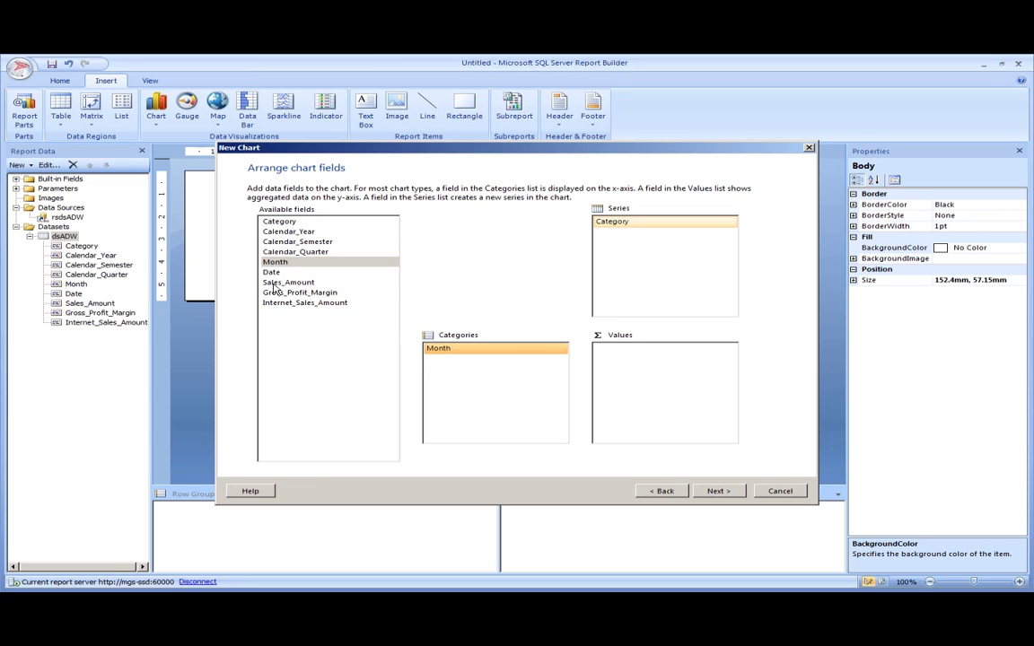
drag(274, 287, 696, 395)
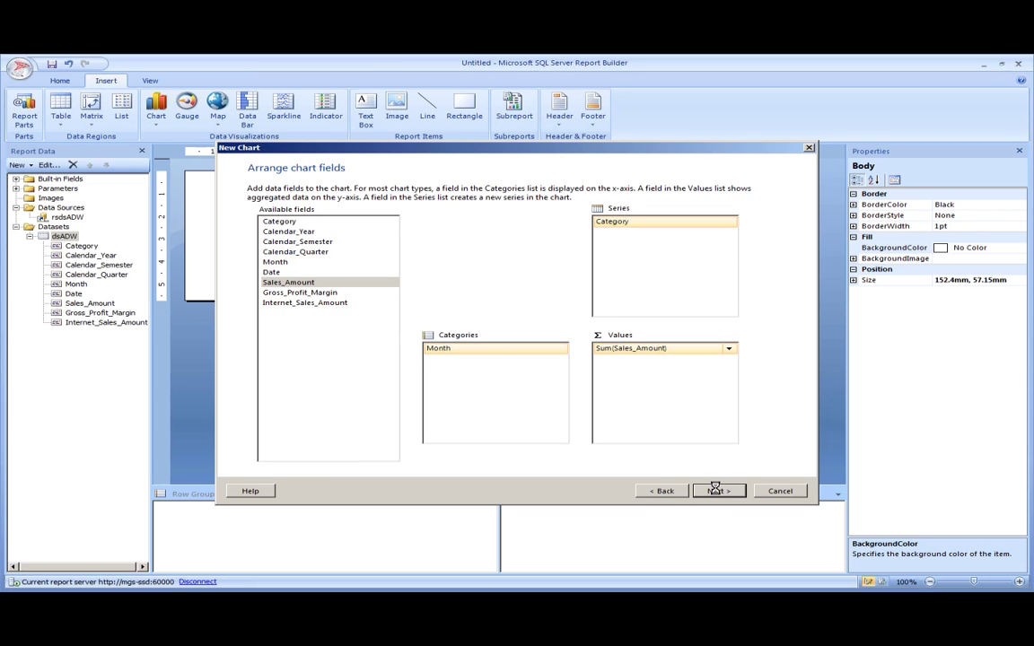
click(715, 489)
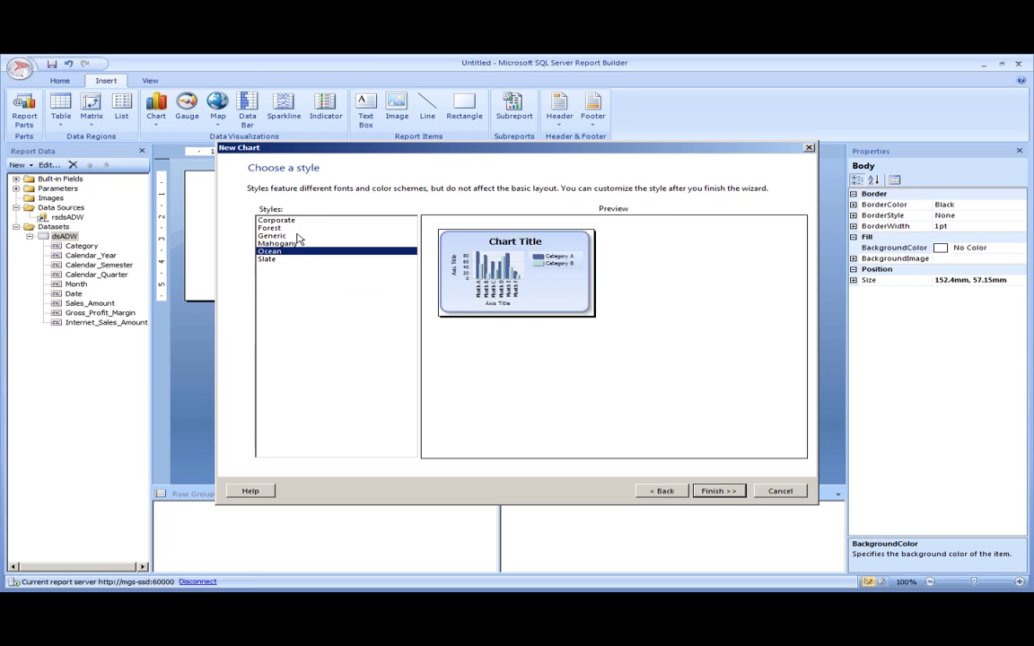
click(715, 492)
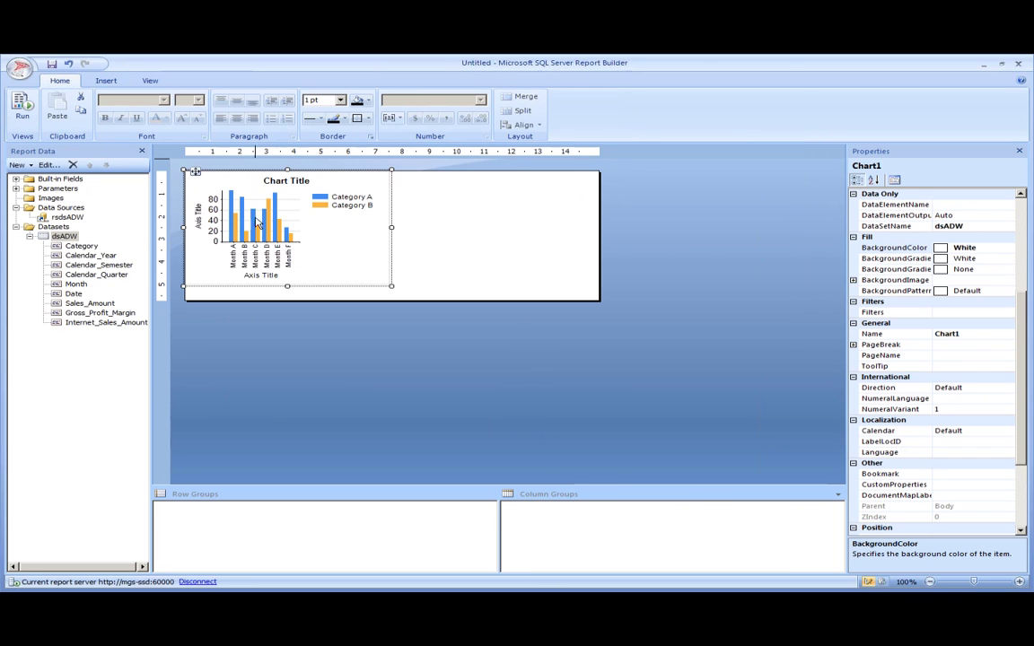
Enlarge the chart to about 19 by 8.7 cm, preview the report and return to the design view.
drag(403, 291, 718, 372)
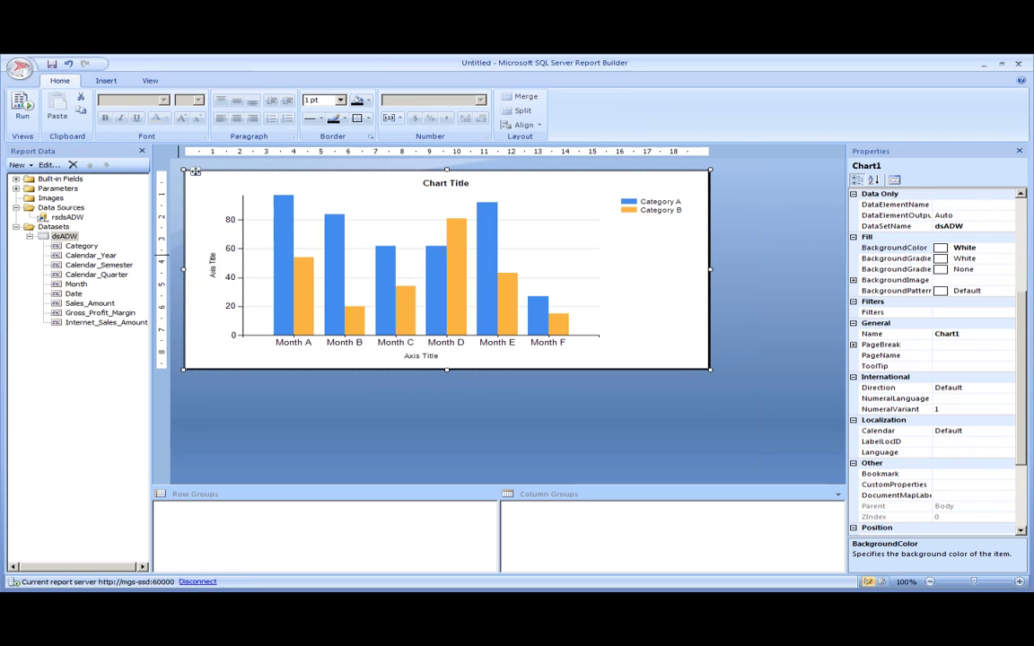
click(22, 106)
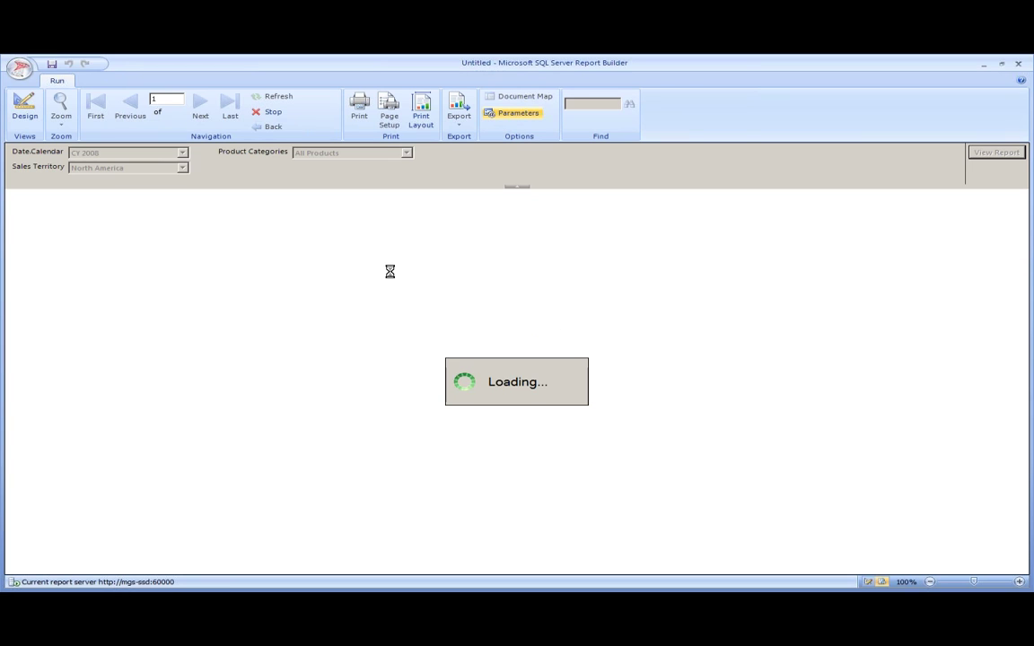
click(25, 105)
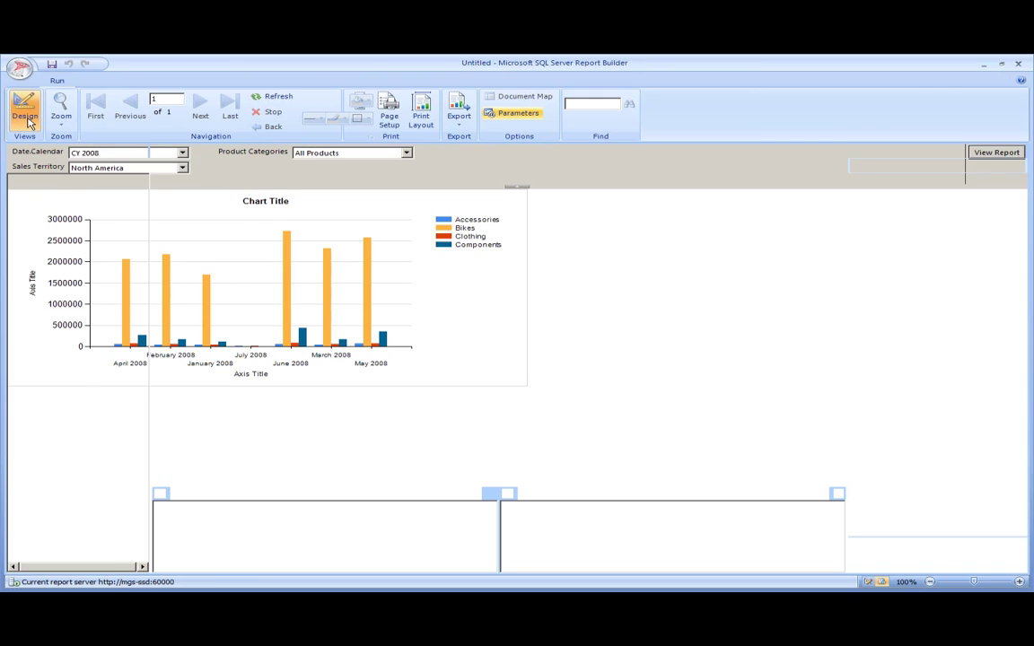
Set the chart's Month category group to sort by the Month field.
click(292, 233)
click(292, 233)
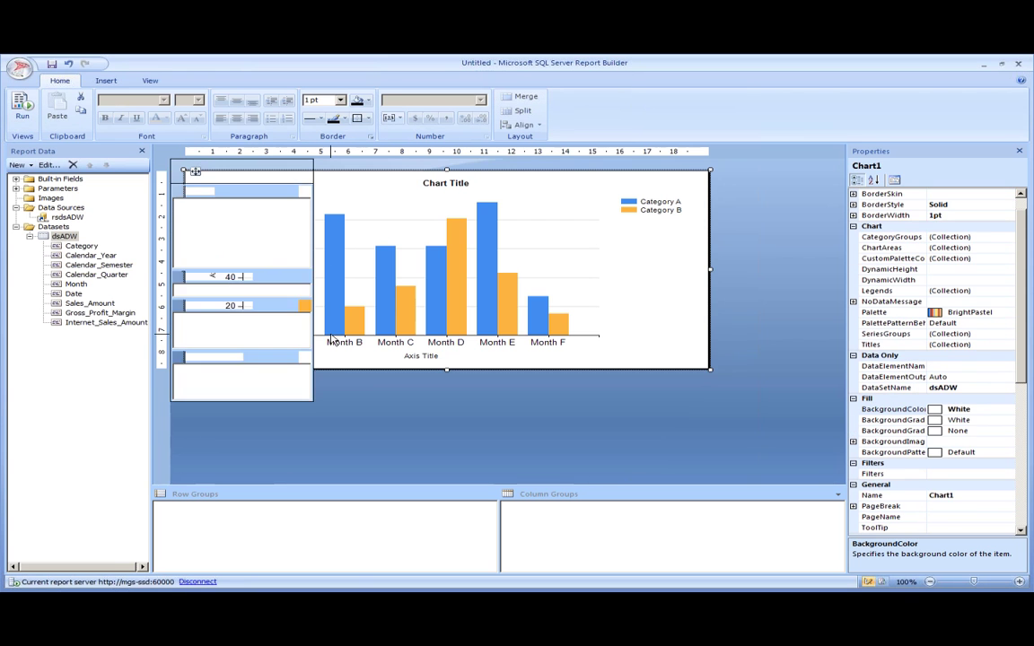
right_click(767, 303)
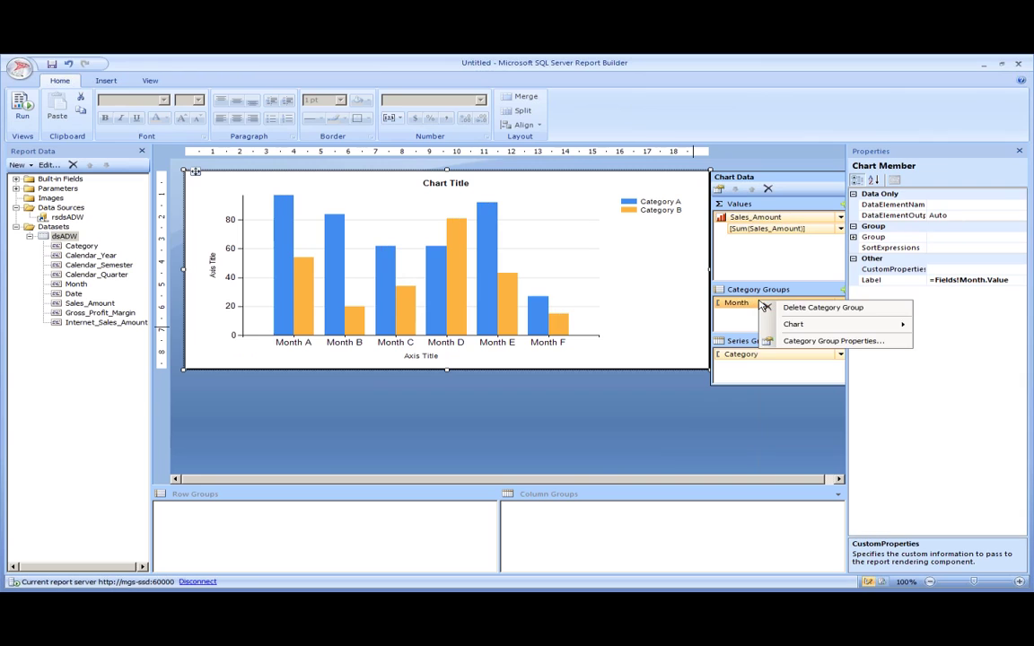
click(798, 339)
click(345, 226)
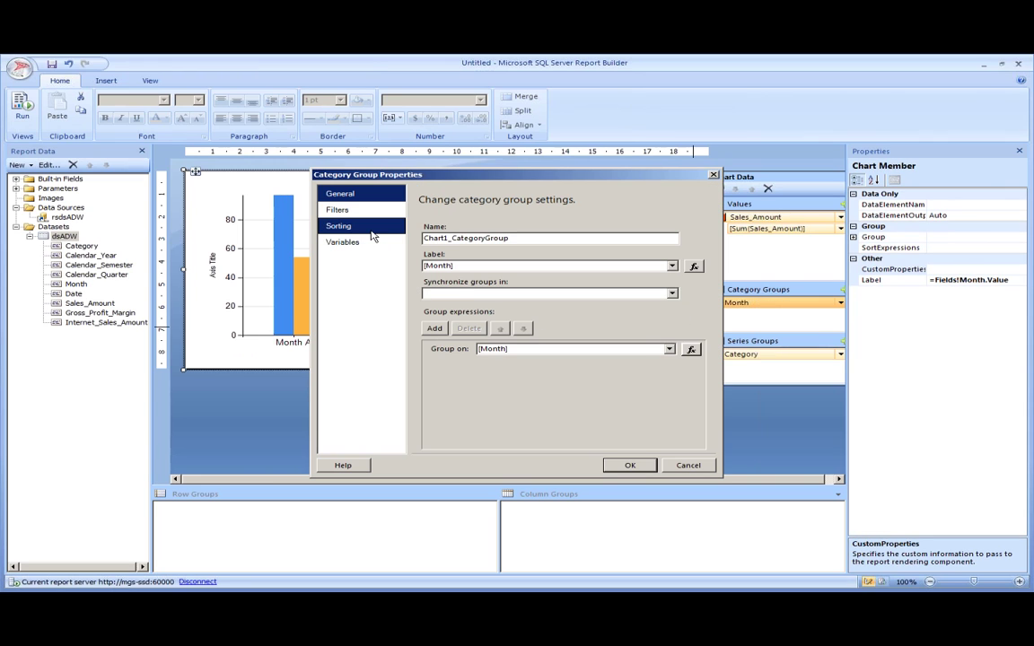
click(602, 261)
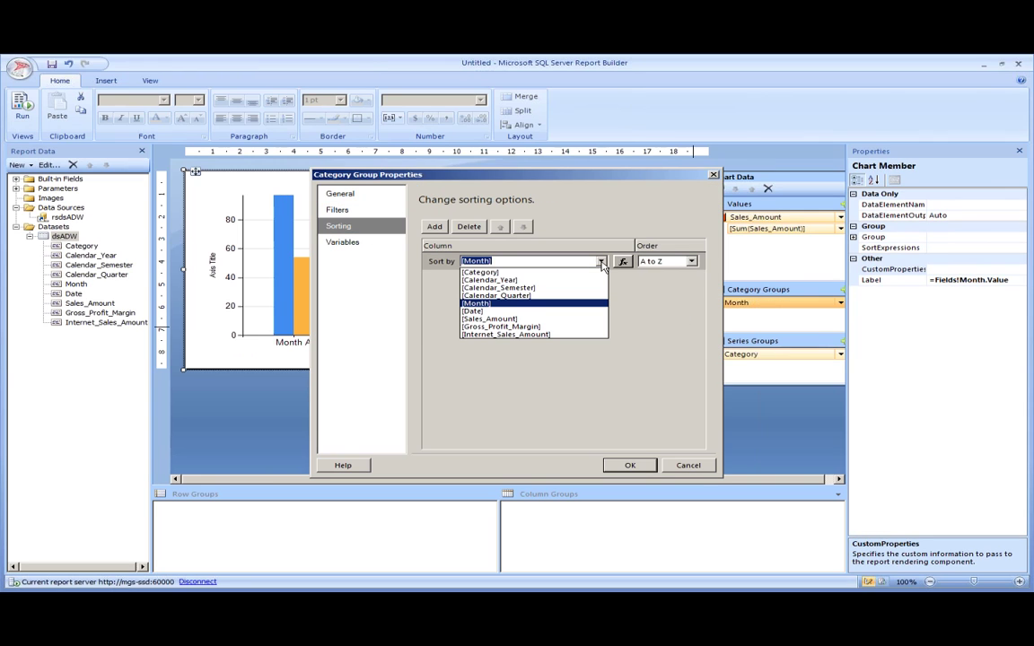
click(519, 305)
click(628, 465)
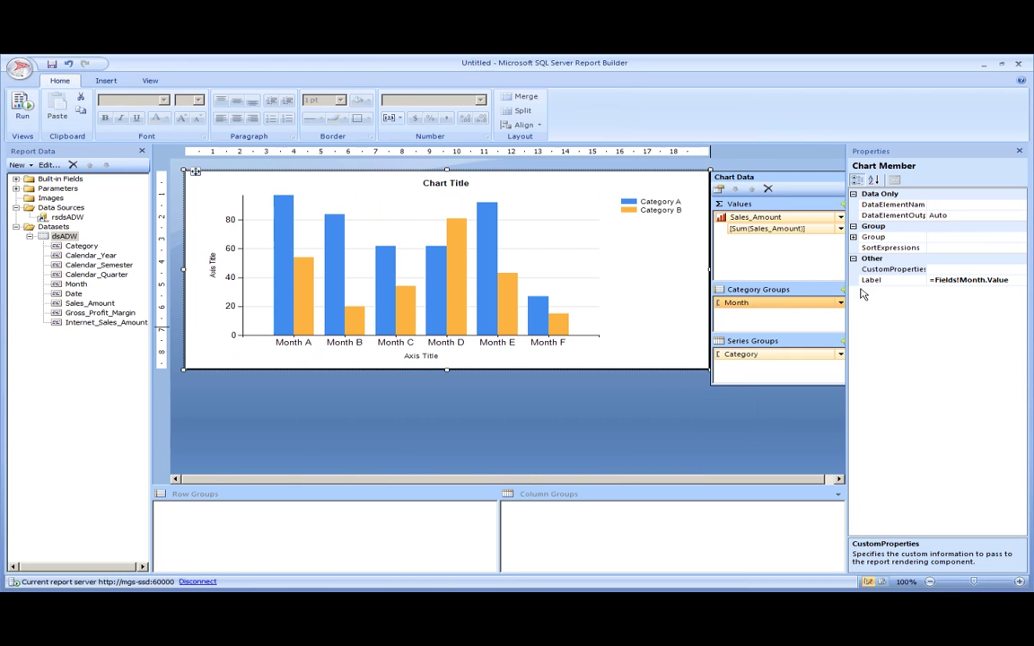
Change the chart's horizontal axis title to "Date".
click(379, 352)
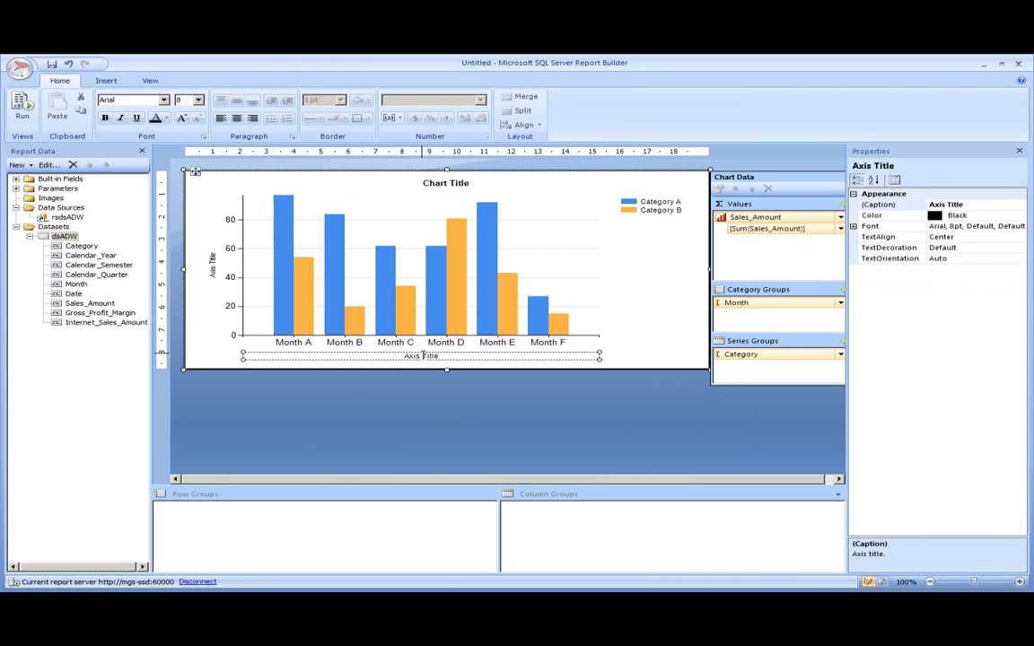
click(378, 353)
click(408, 358)
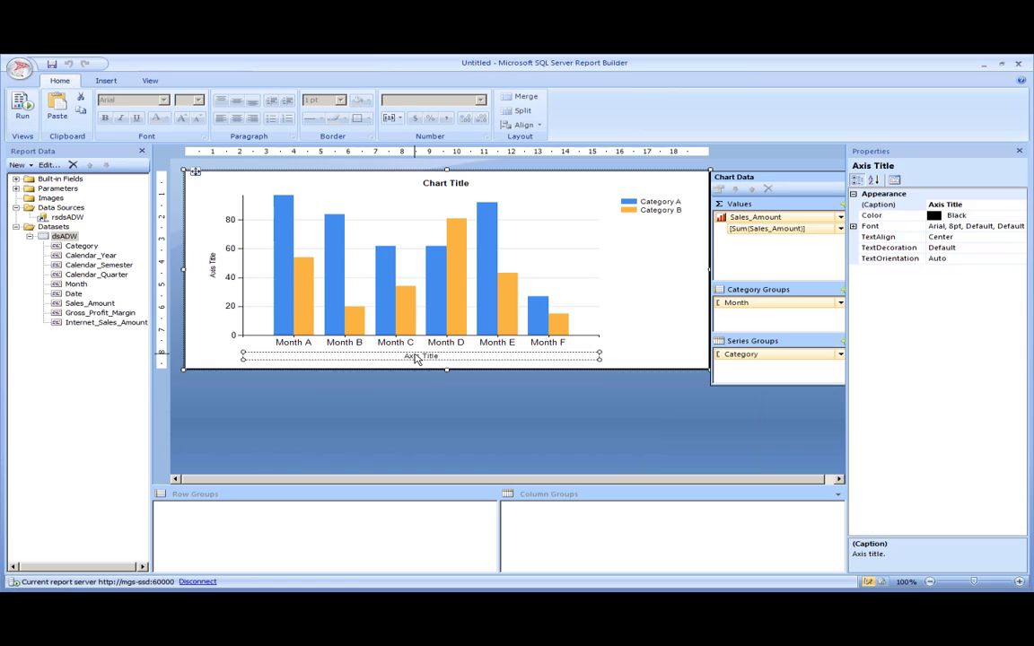
click(412, 358)
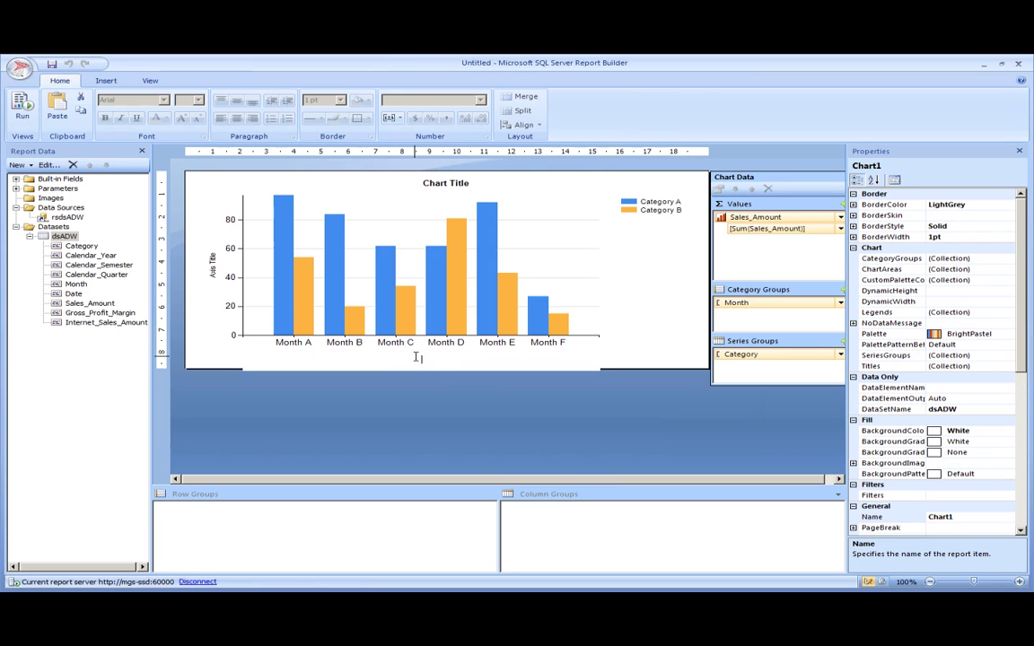
Change the chart's vertical axis title to "Measure".
click(214, 272)
click(215, 273)
key(BackSpace)
key(BackSpace)
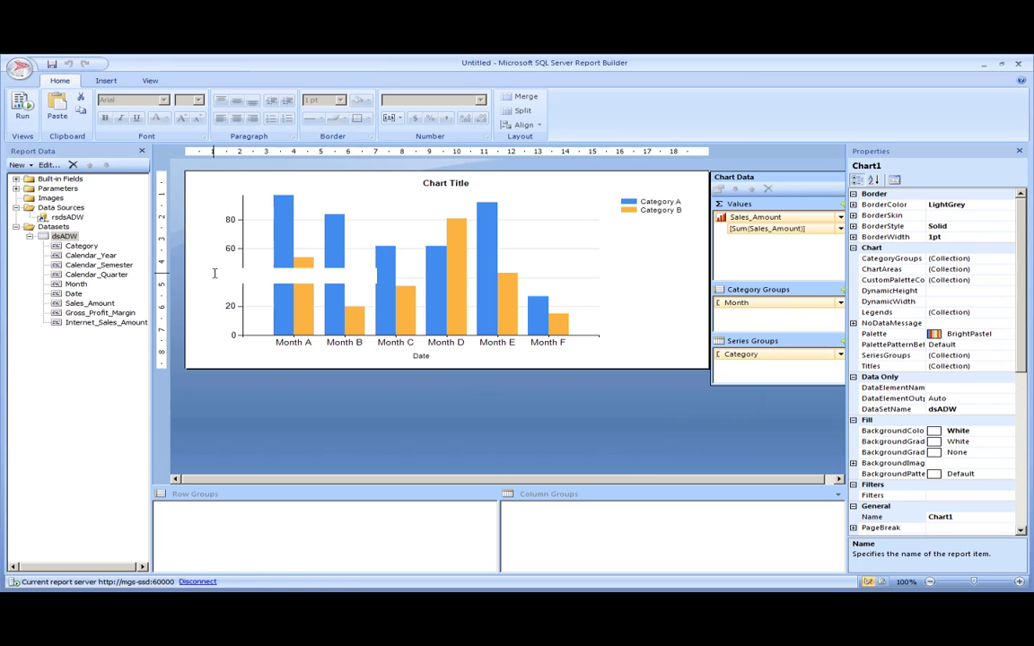
text(Measure)
click(642, 274)
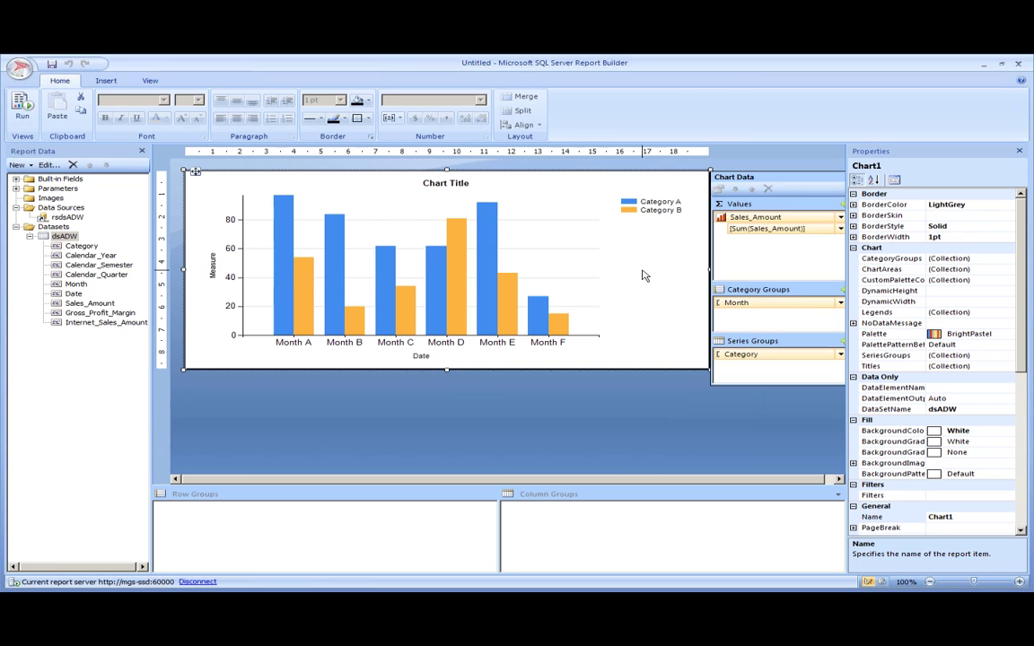